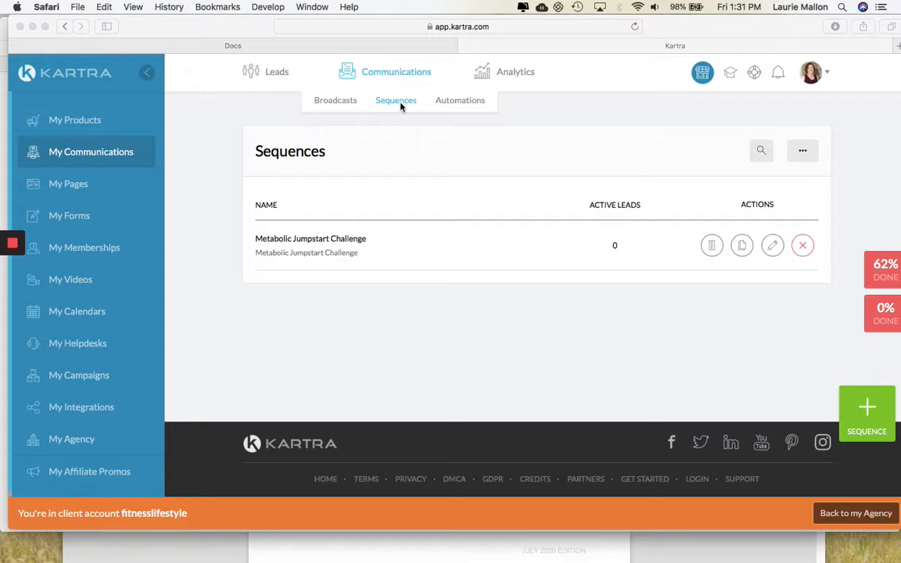
left_click(583, 330)
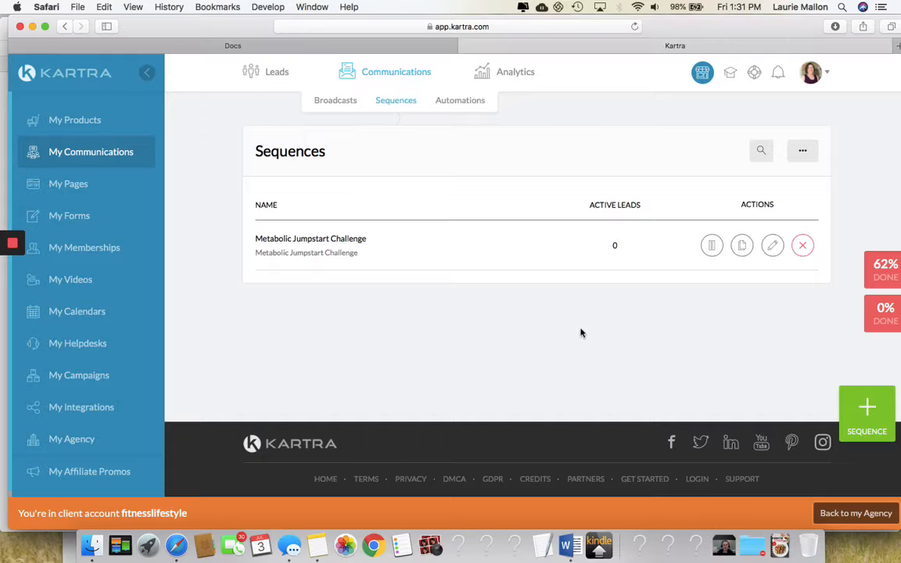
left_click(869, 411)
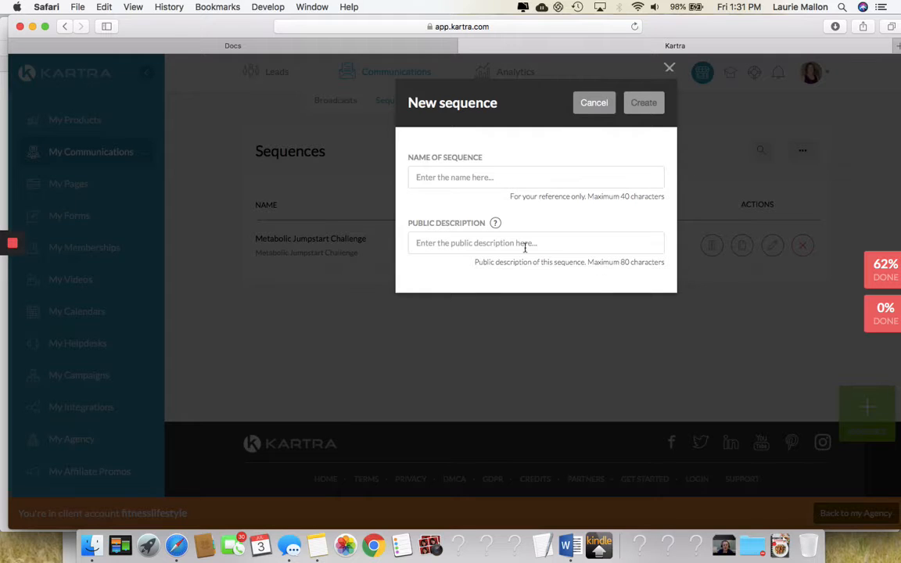
left_click(460, 177)
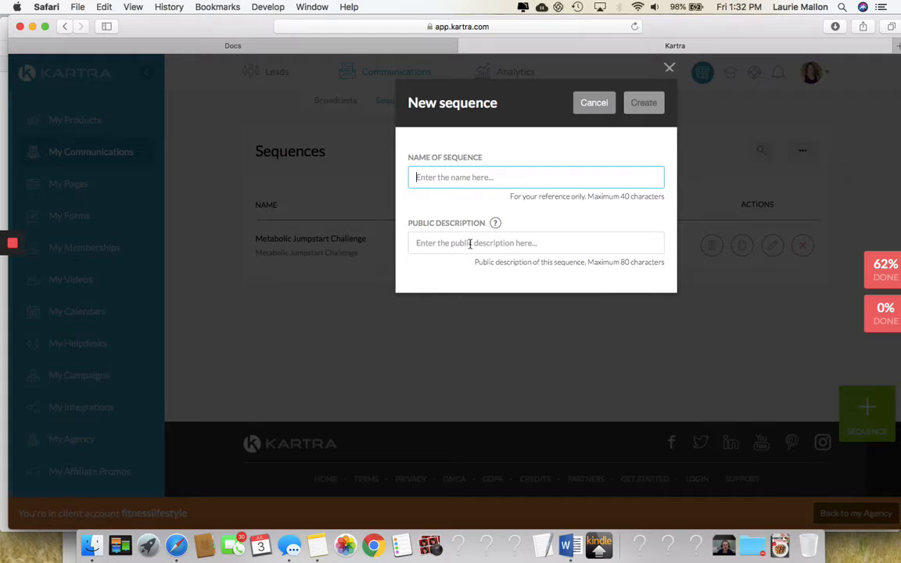
left_click(605, 106)
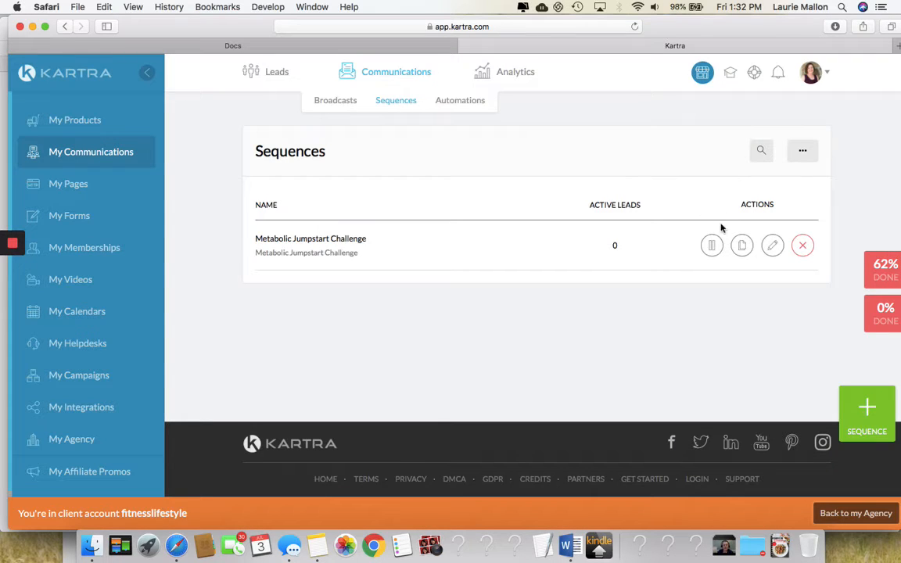
Open the Metabolic Jumpstart Challenge sequence for editing and bring up its starting rules
left_click(773, 248)
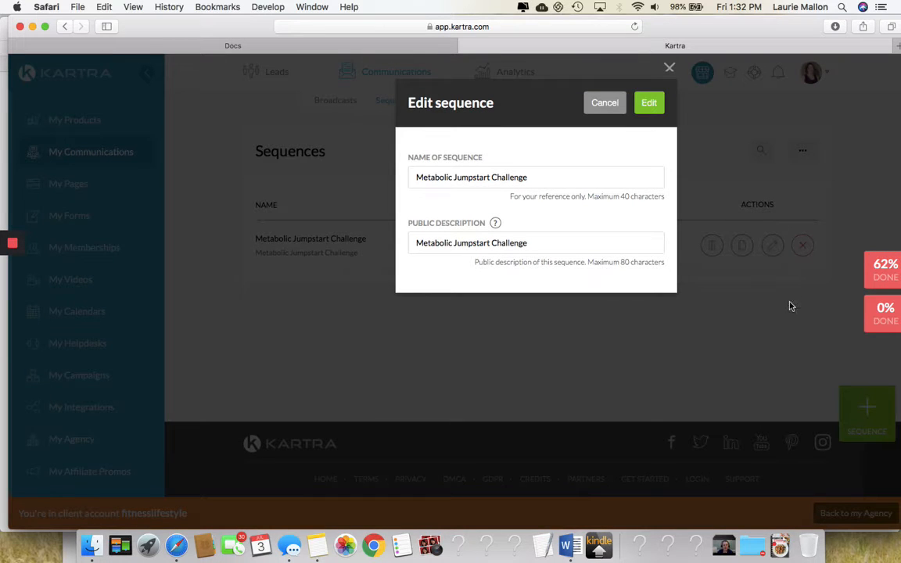
left_click(653, 104)
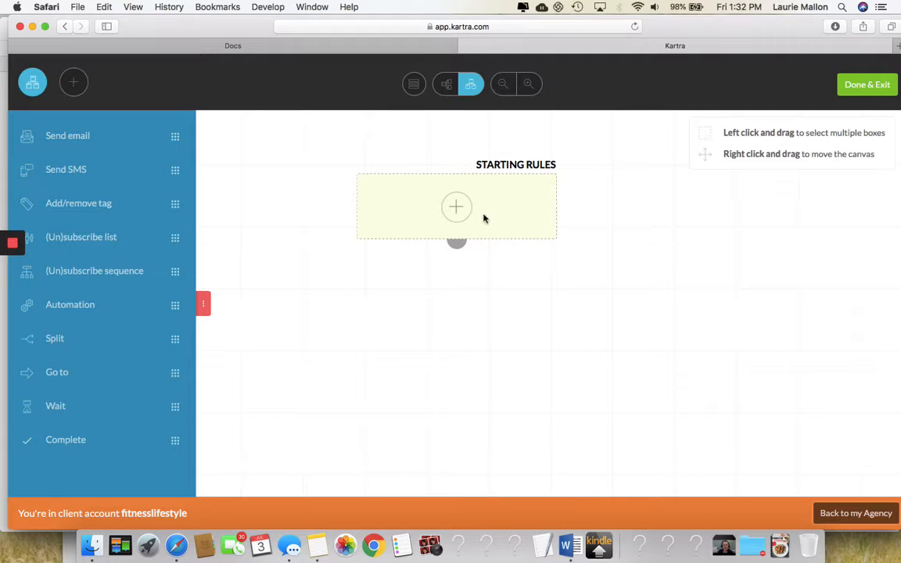
left_click(457, 208)
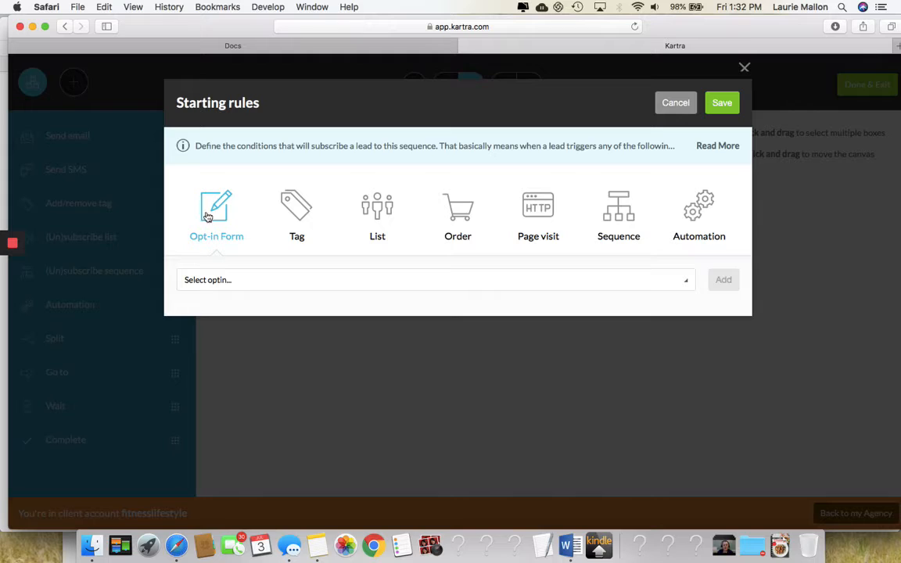
Add a tag starting rule using the LM Metabolic Jumpstart Challenge tag from No category in particular
left_click(231, 282)
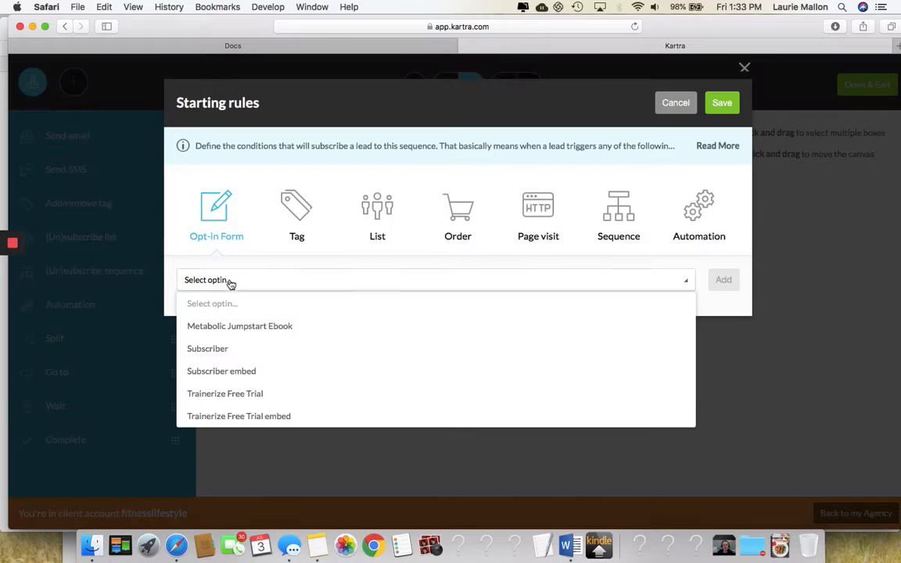
left_click(239, 327)
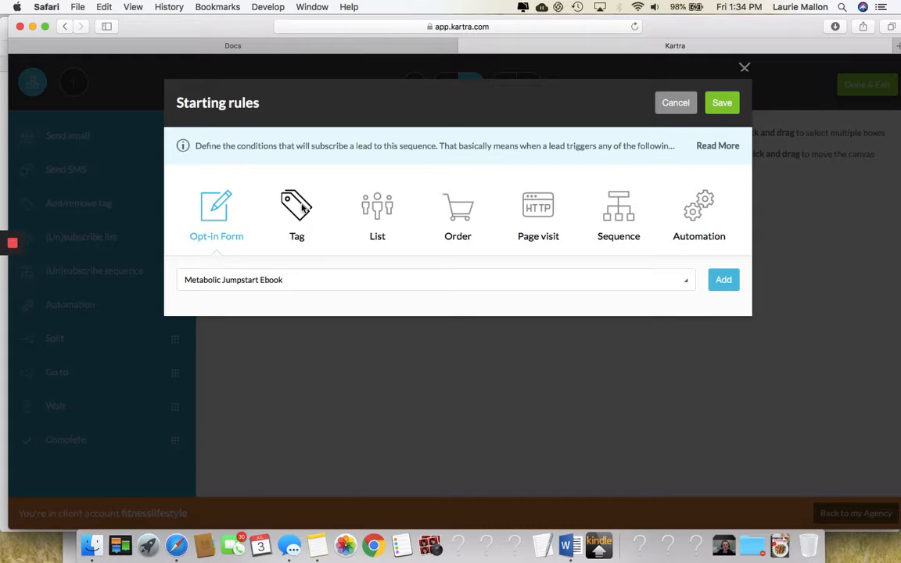
left_click(302, 209)
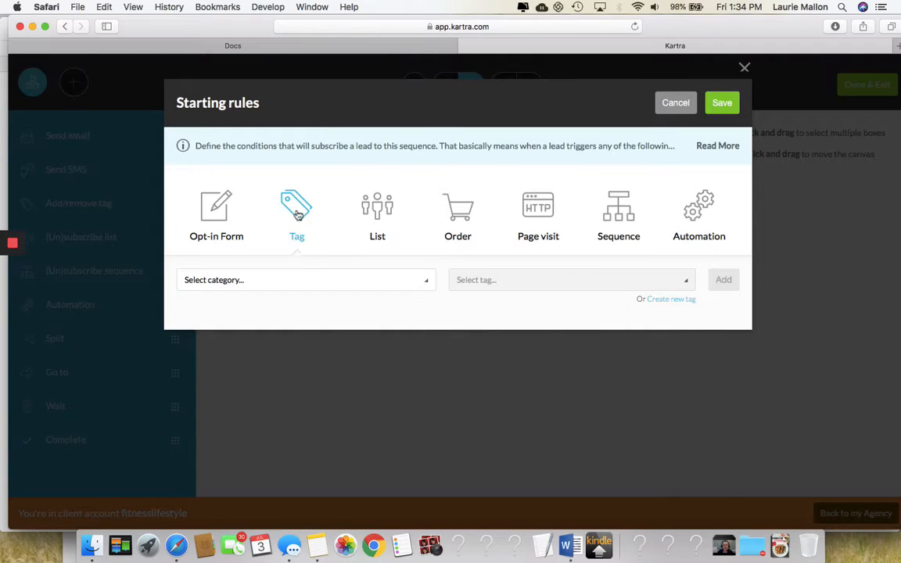
left_click(236, 283)
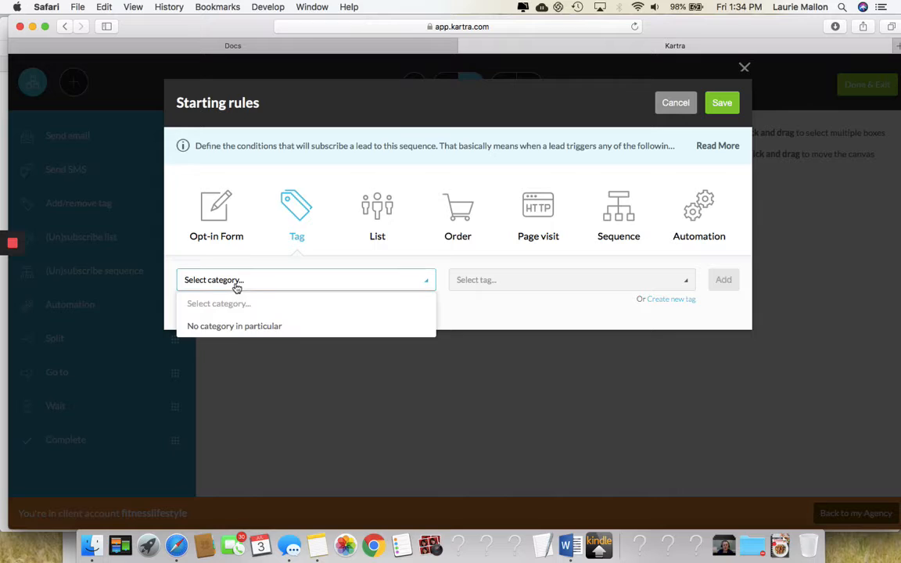
left_click(242, 334)
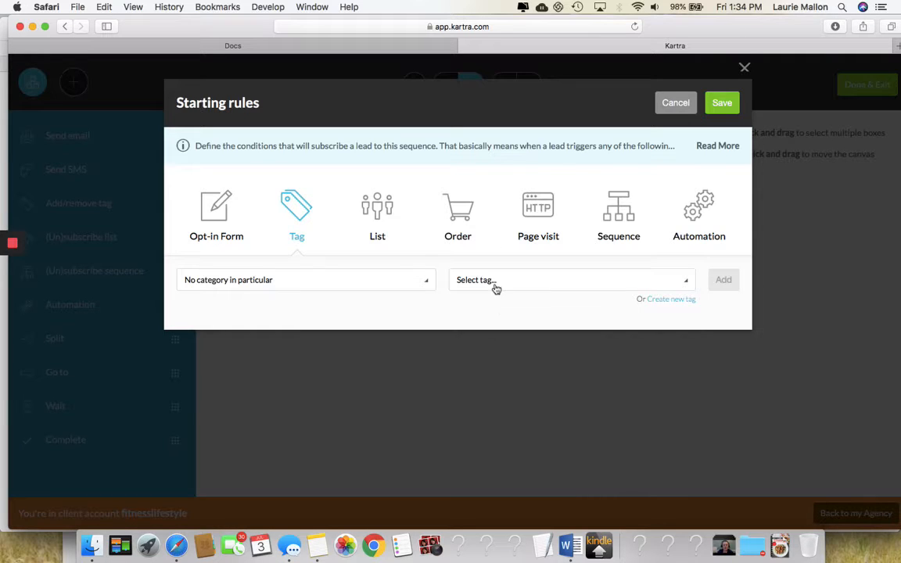
left_click(496, 286)
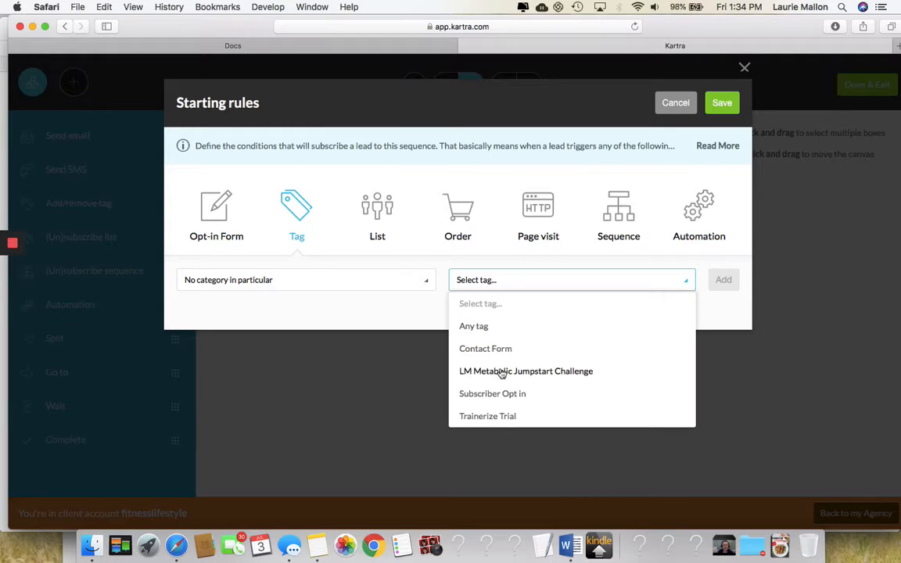
left_click(466, 372)
left_click(724, 279)
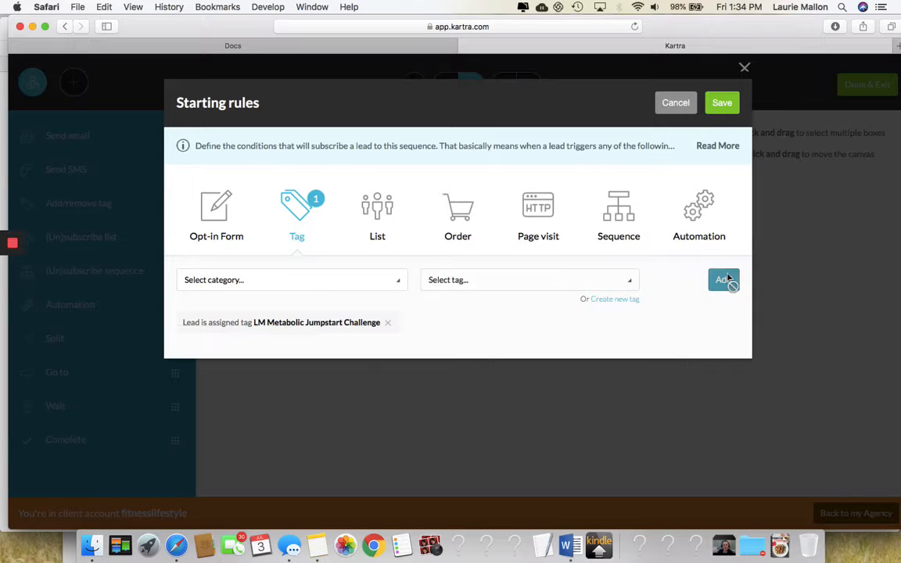
Add an opt-in form starting rule for Metabolic Jumpstart Ebook and save the starting rules
left_click(220, 223)
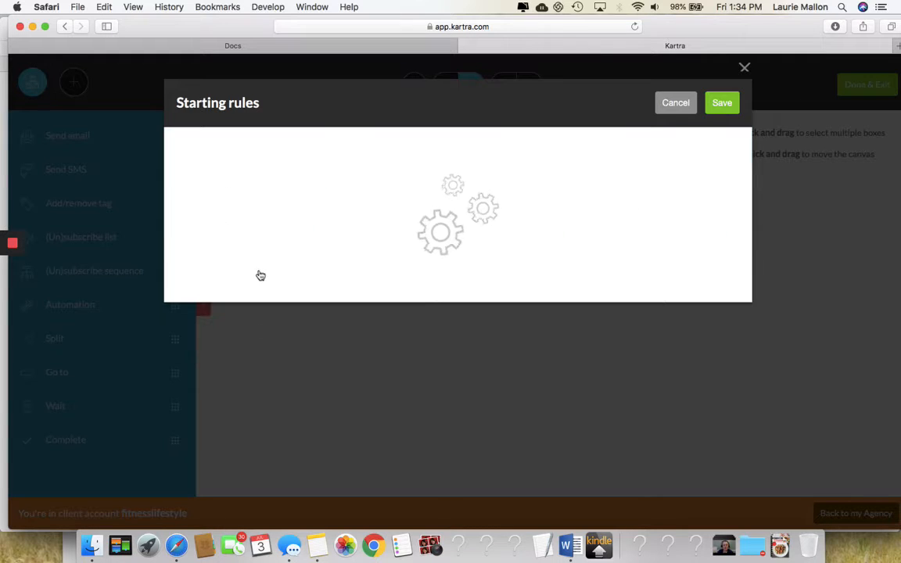
left_click(246, 279)
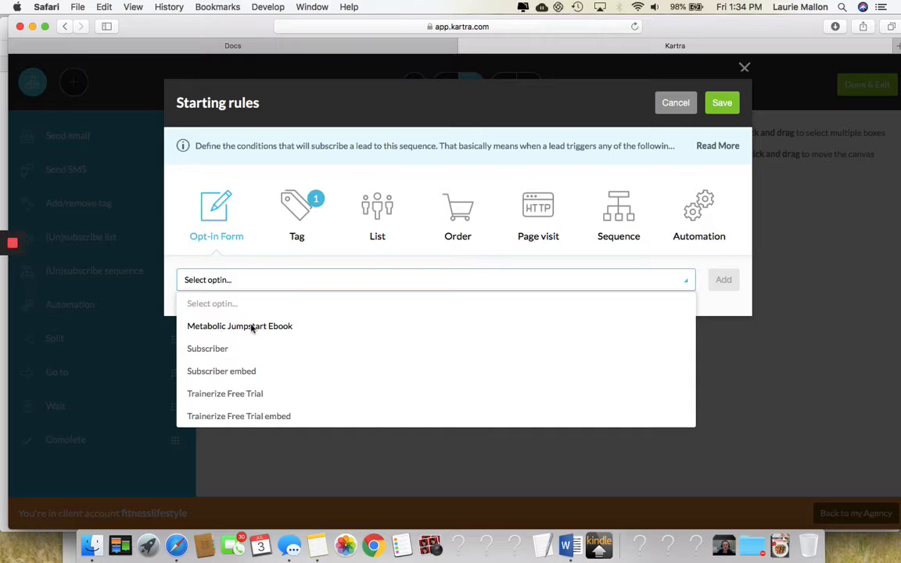
left_click(226, 324)
left_click(720, 280)
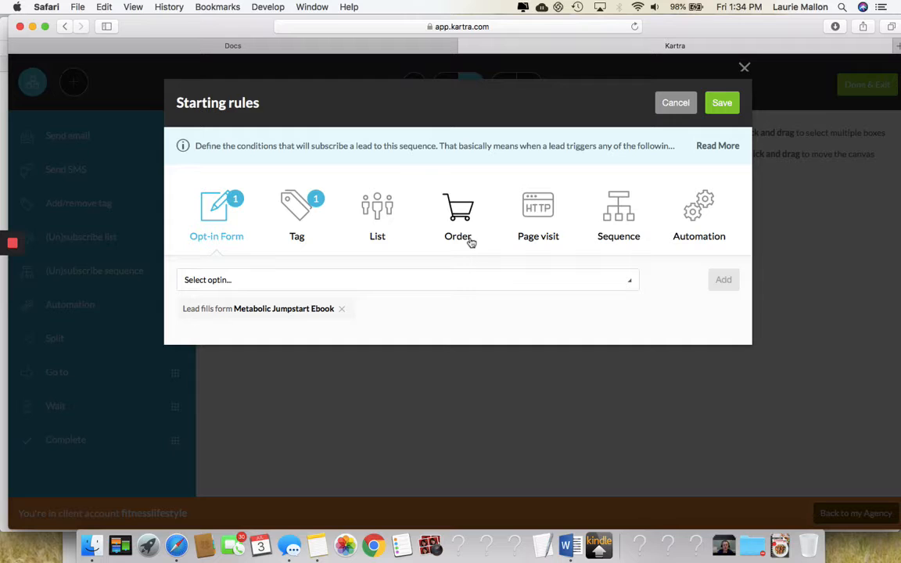
left_click(726, 110)
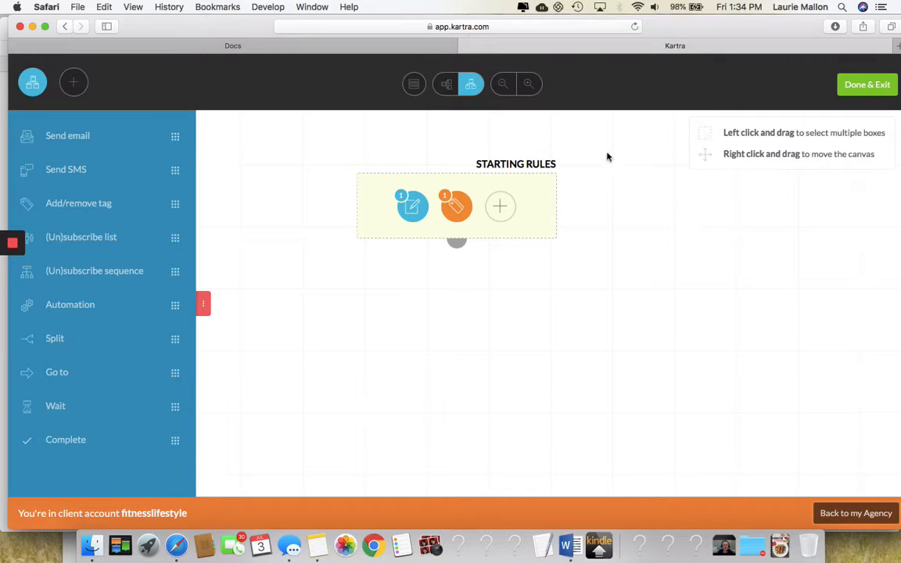
mouse_move(416, 207)
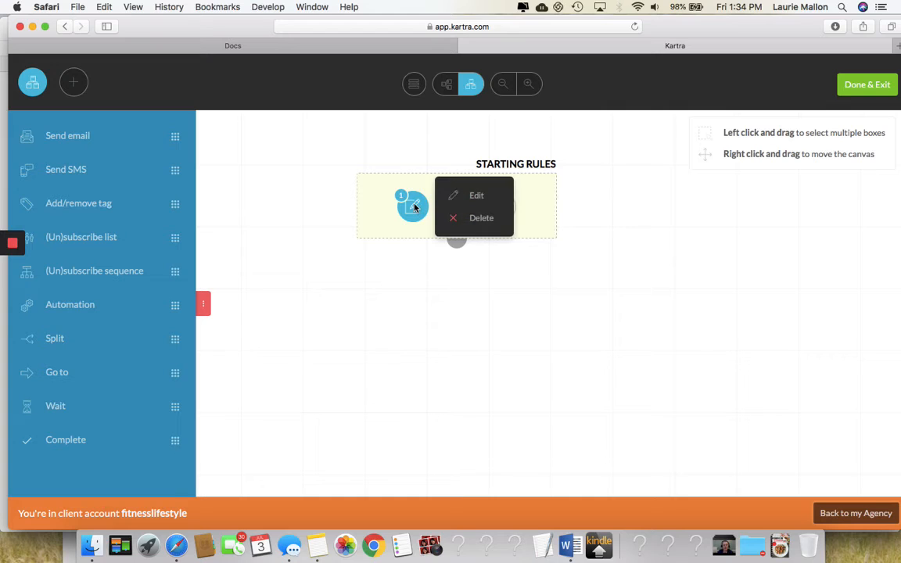
mouse_move(459, 211)
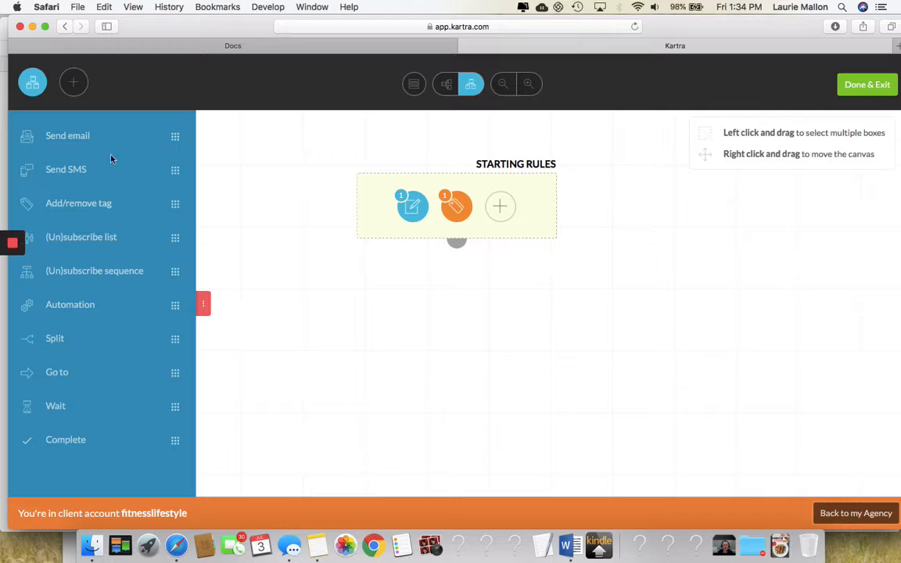
Place a Send email step below the starting rules and delay it by 1 day after the previous step
left_click_drag(76, 136, 440, 303)
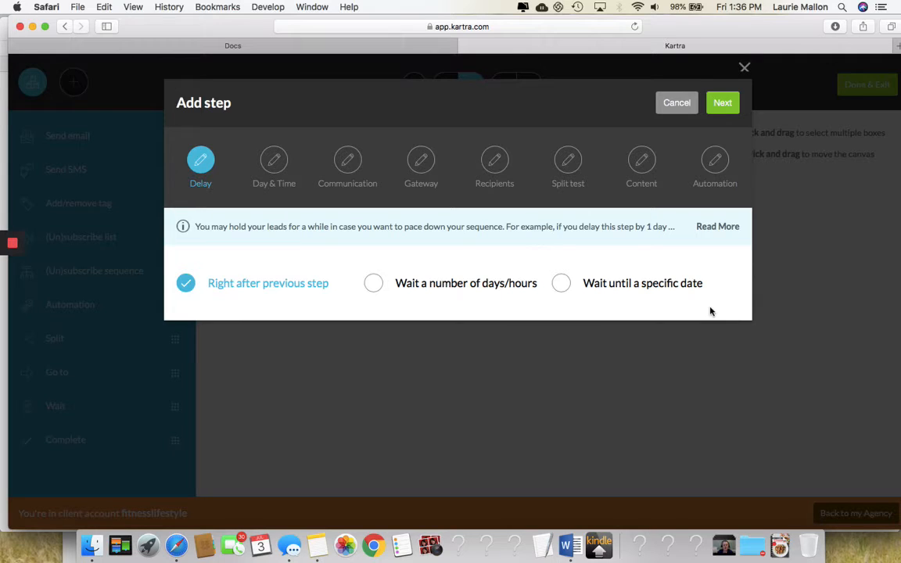
left_click(435, 289)
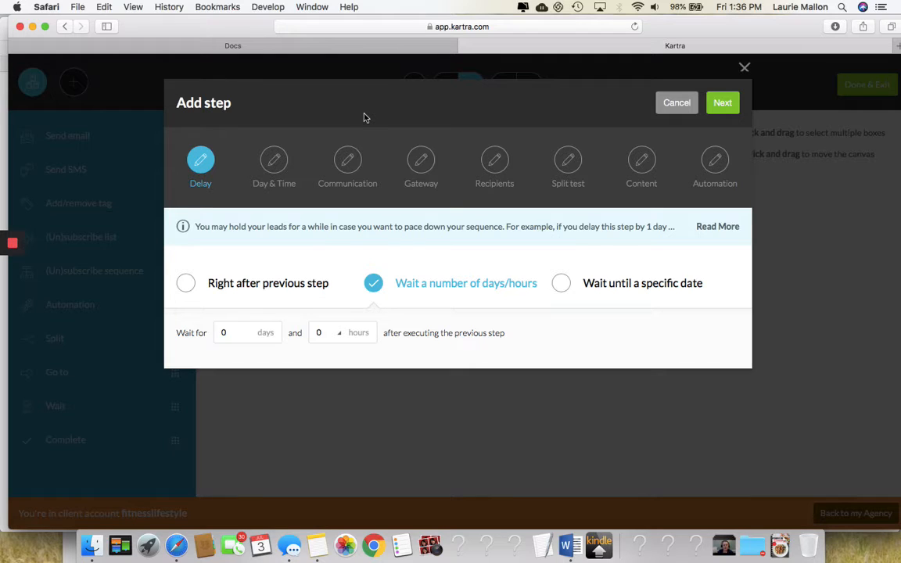
left_click(217, 334)
type("1")
left_click(562, 285)
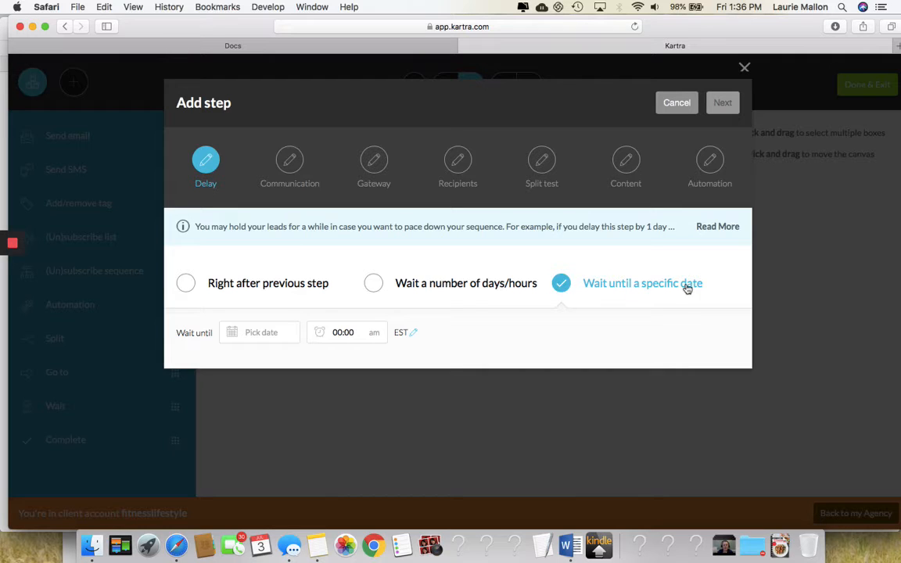
left_click(225, 333)
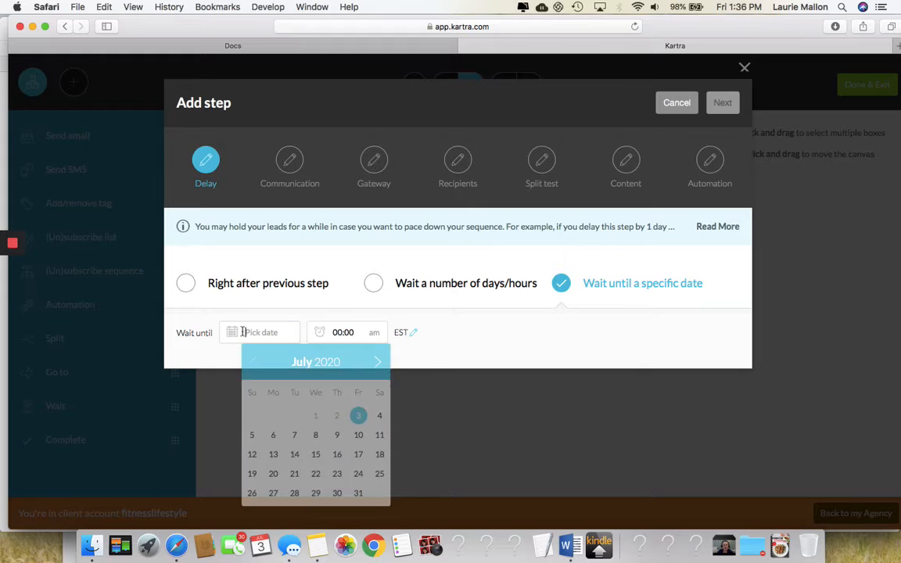
left_click(523, 343)
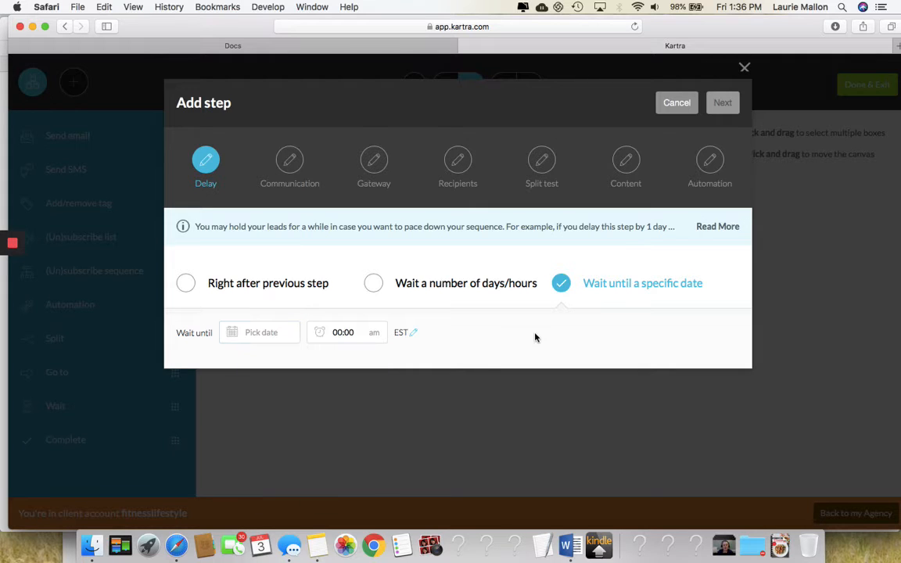
Choose waiting a number of days/hours as the email step's delay and proceed to its day and time settings
left_click(374, 284)
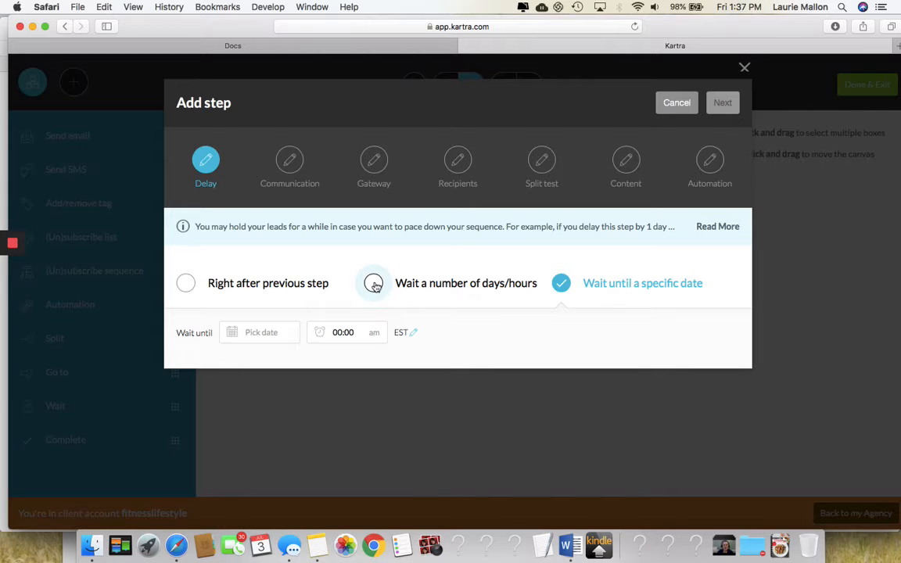
left_click(375, 285)
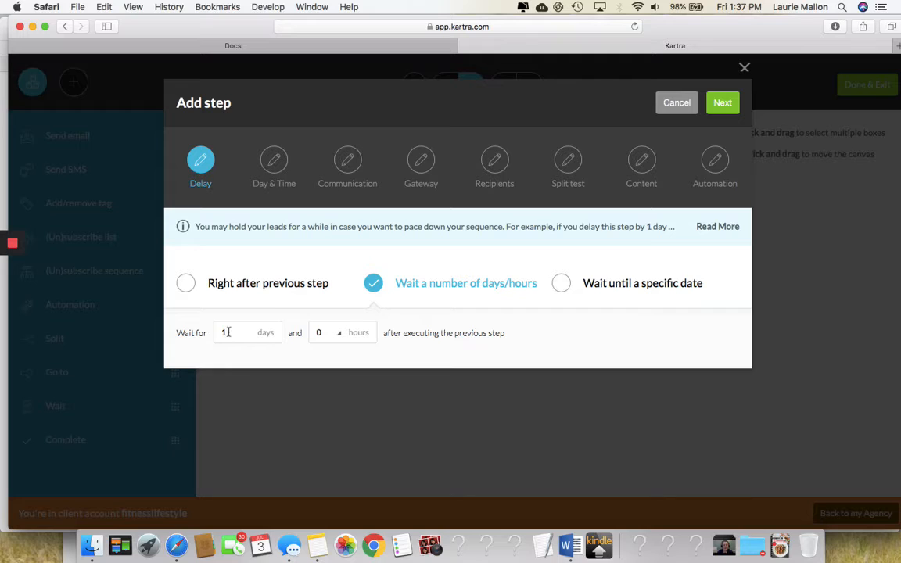
left_click(723, 104)
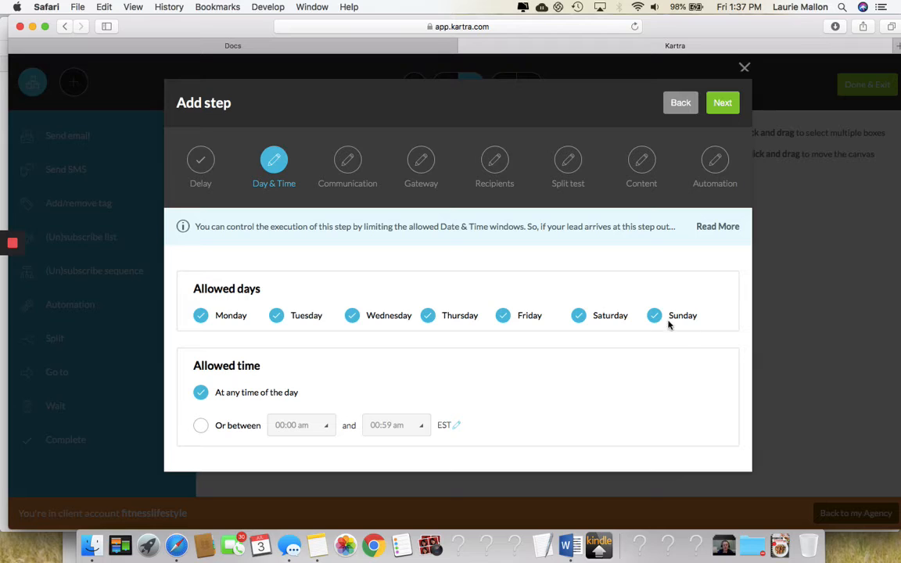
left_click(609, 319)
left_click(682, 319)
left_click(578, 316)
left_click(654, 316)
Limit the email step's allowed time to between 05:00 am and 09:59 am
left_click(201, 425)
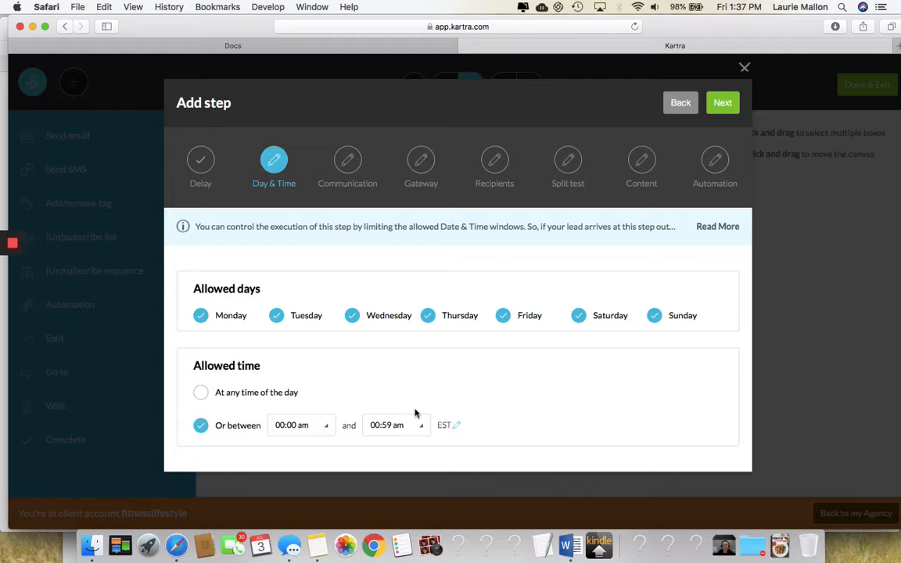
left_click(289, 430)
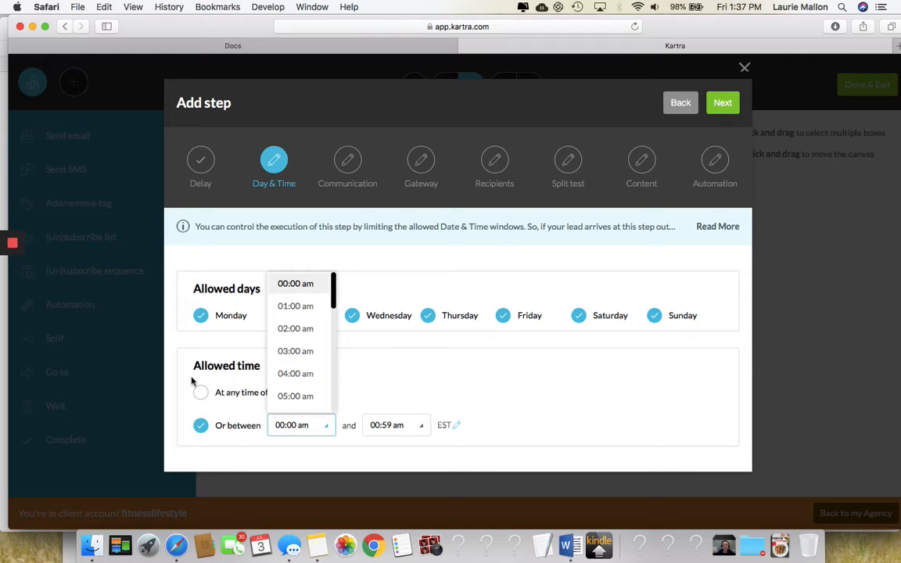
scroll(301, 352, "down", 2)
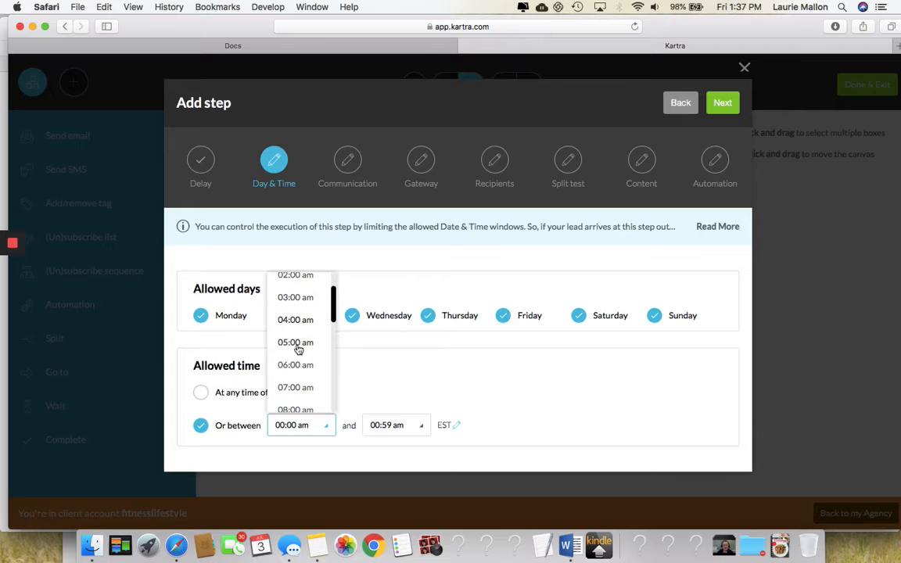
left_click(295, 344)
left_click(390, 428)
scroll(395, 364, "down", 5)
scroll(389, 346, "up", 4)
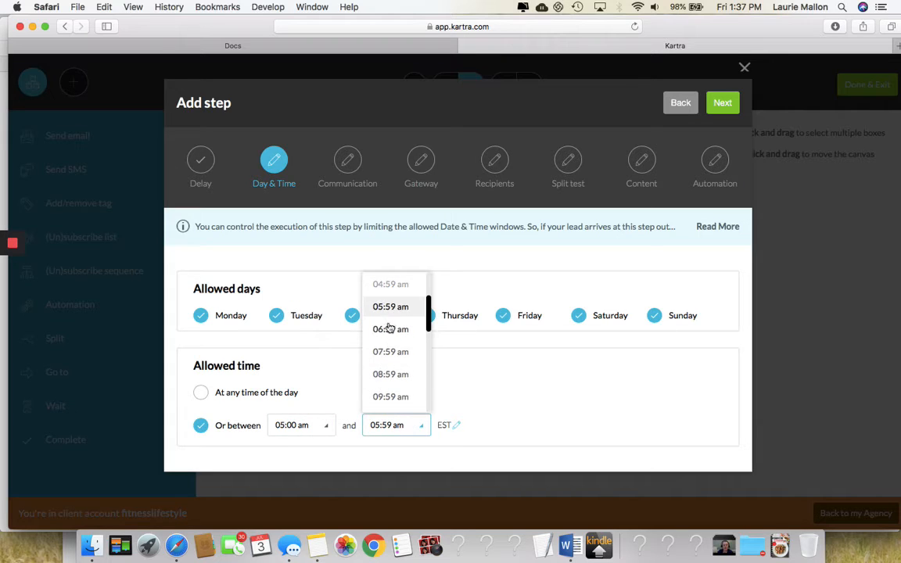
scroll(399, 391, "down", 1)
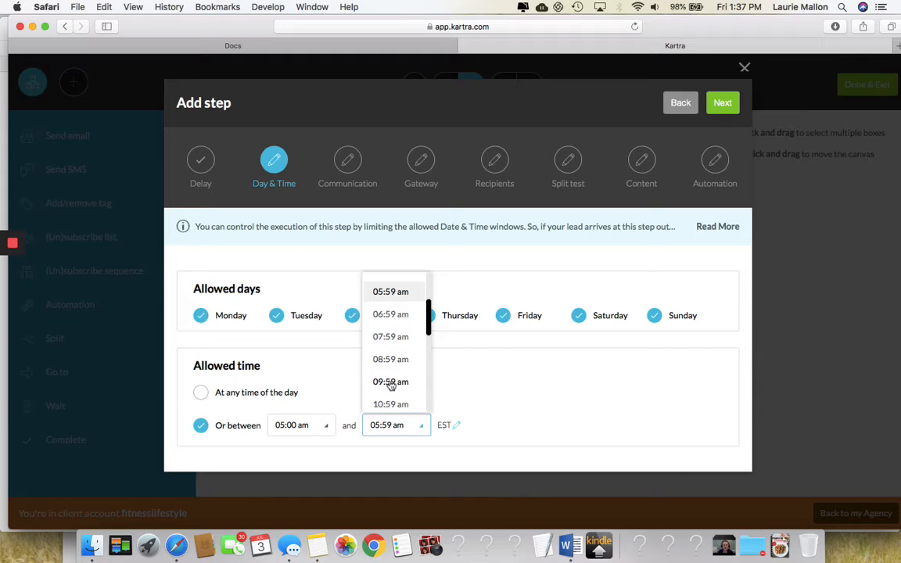
left_click(391, 382)
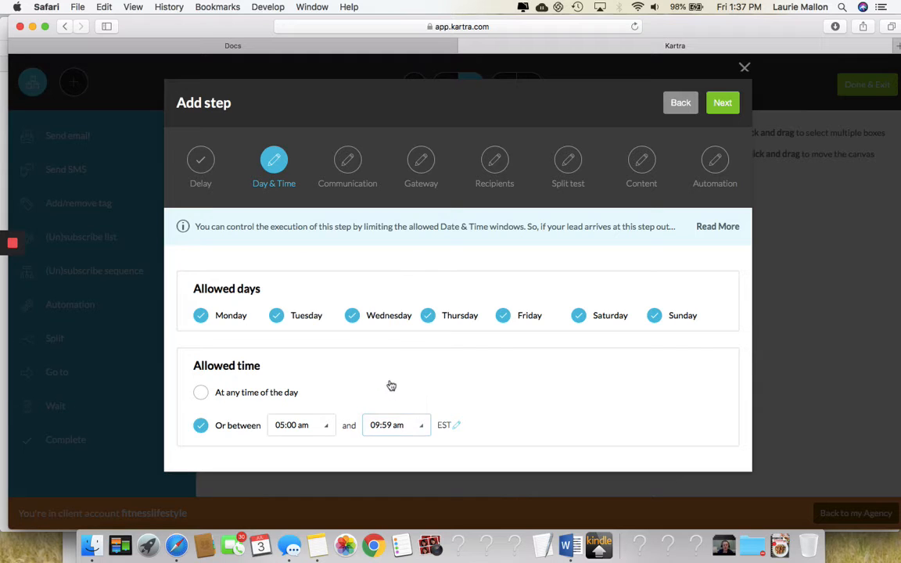
Inspect the time zone conversion for the allowed time window, including its date picker, and close it without converting anything
left_click(457, 426)
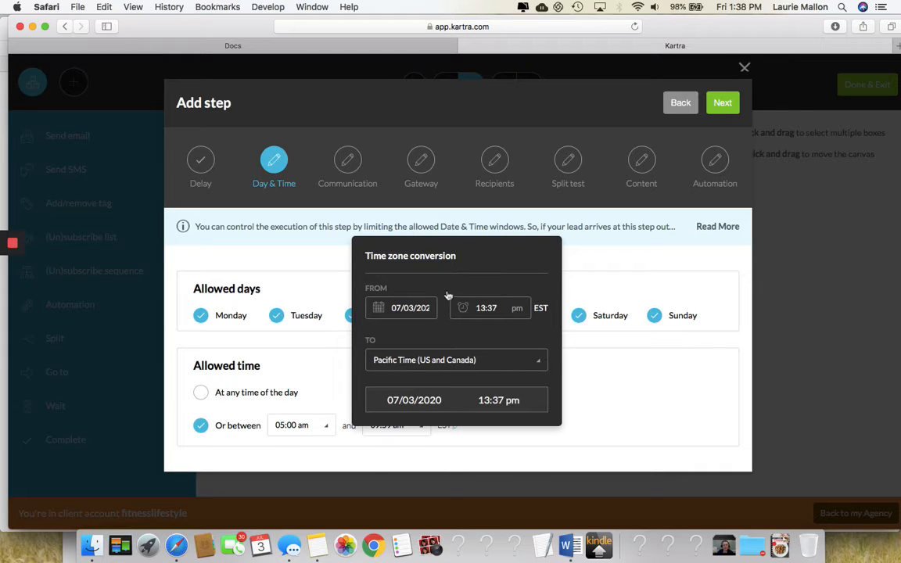
left_click(576, 389)
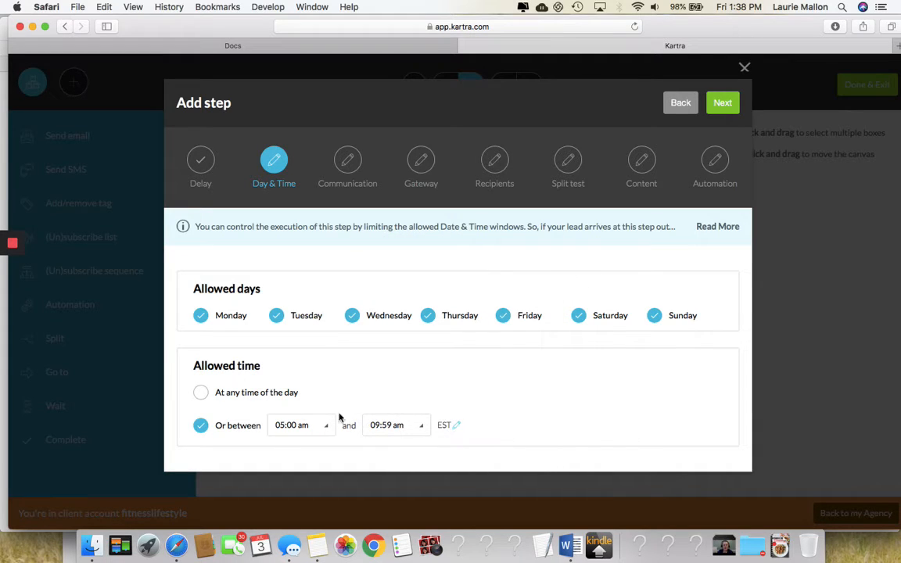
left_click(457, 425)
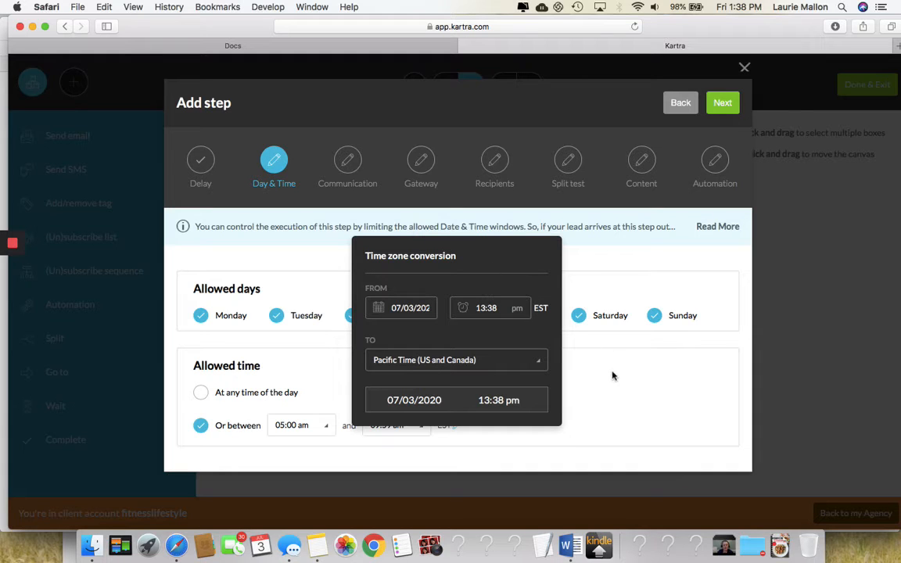
left_click(403, 307)
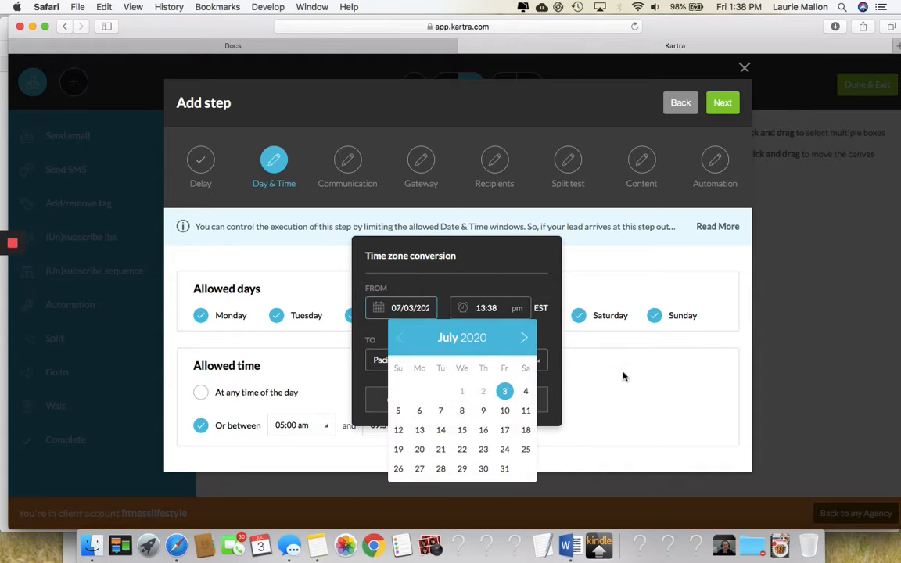
left_click(653, 378)
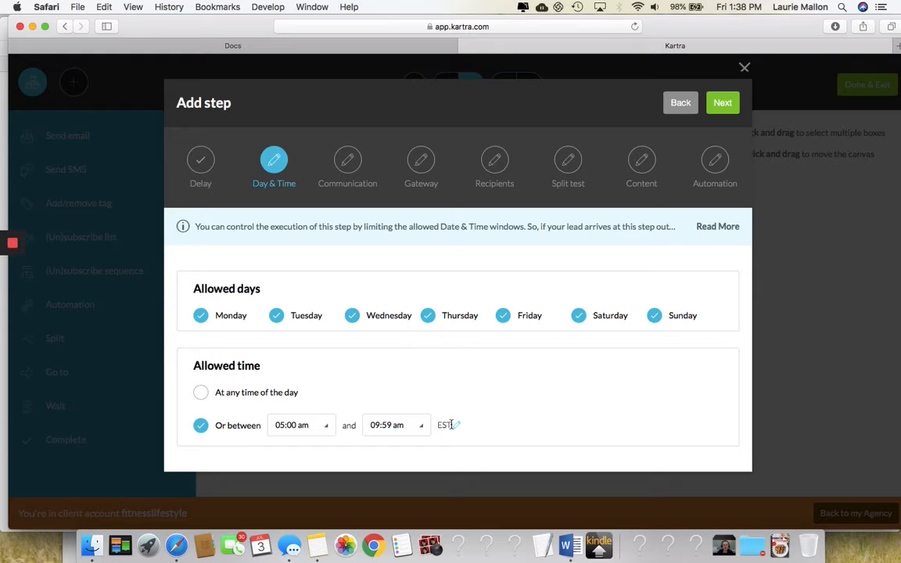
Name the broadcast "Day 1 of the challenge" and accept the preset KartraMail gateway and sender details
left_click(718, 105)
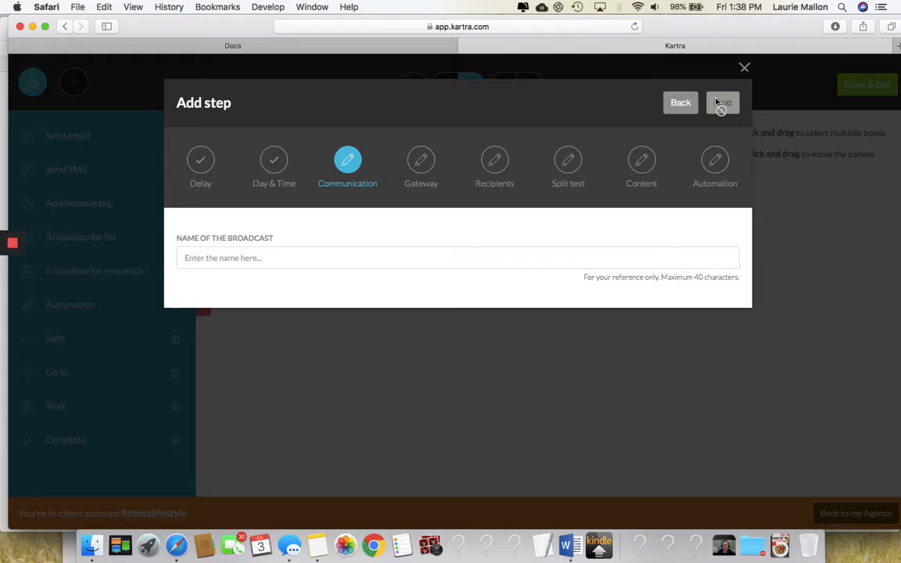
left_click(237, 239)
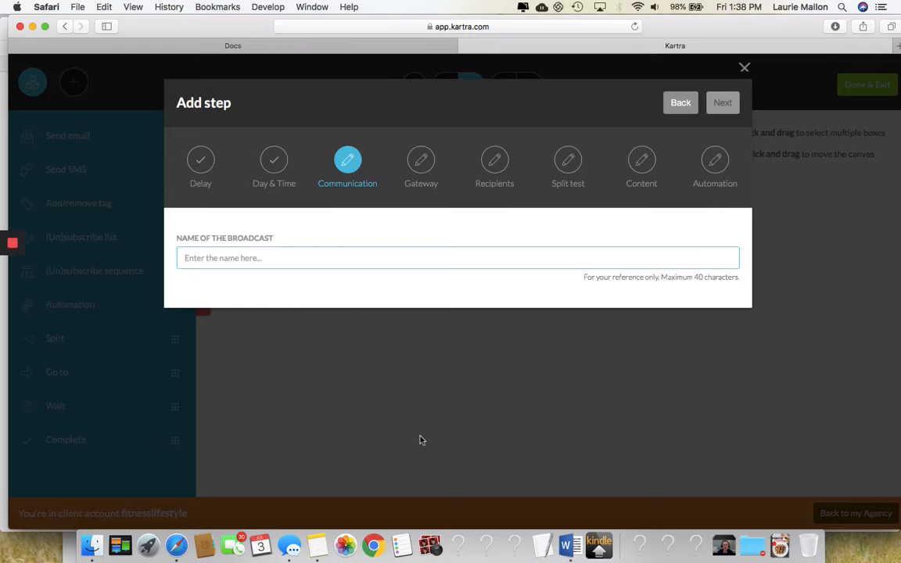
type("Day 1 of the challenge")
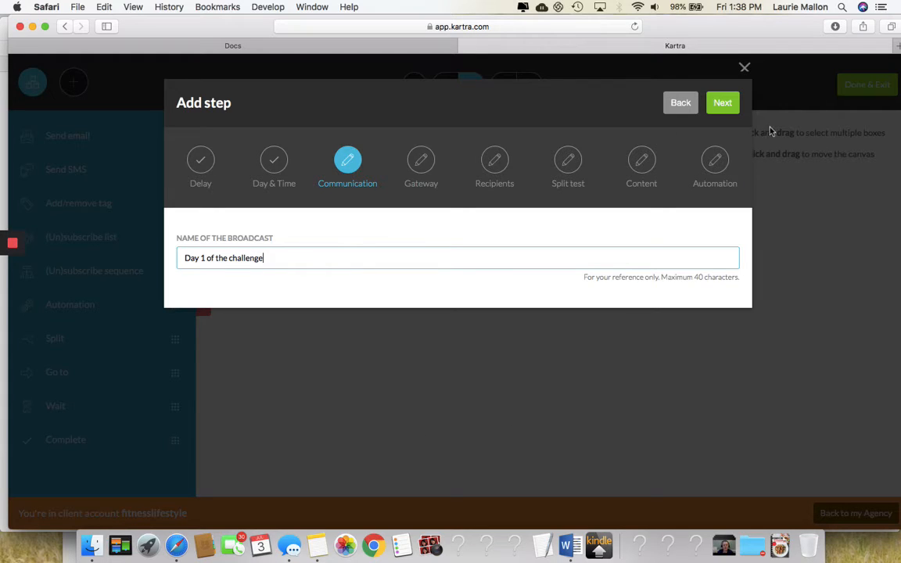
left_click(723, 103)
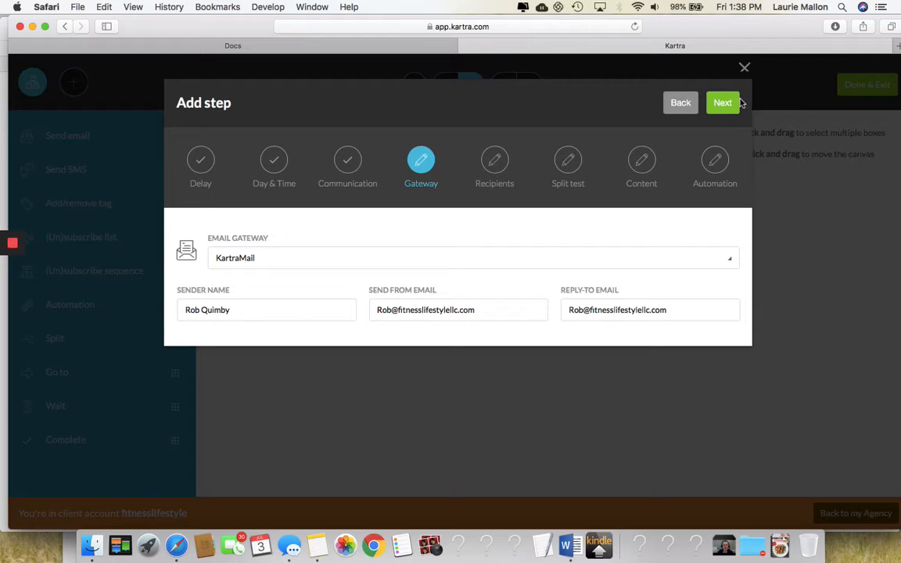
left_click(726, 103)
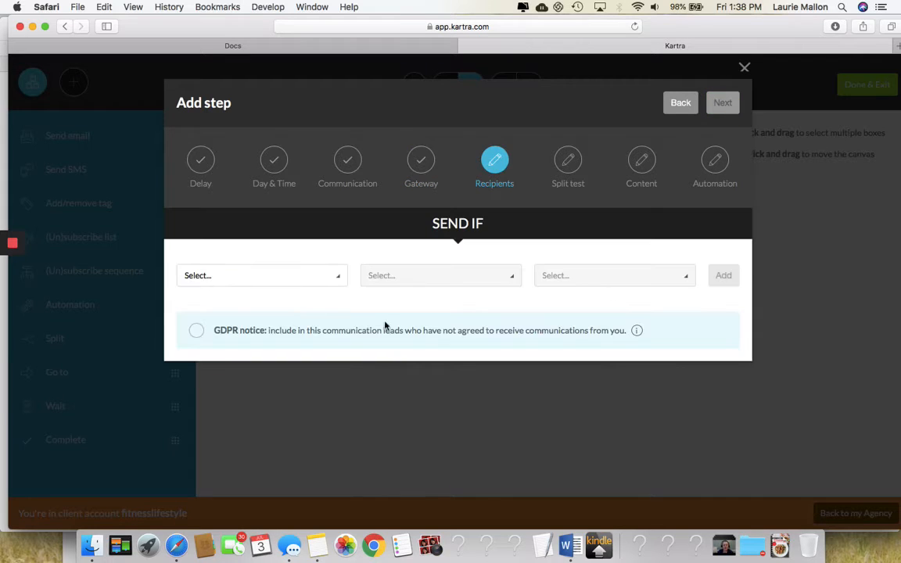
Add anyone reaching this step as the recipient condition and choose a single email instead of an A/B split test
left_click(215, 275)
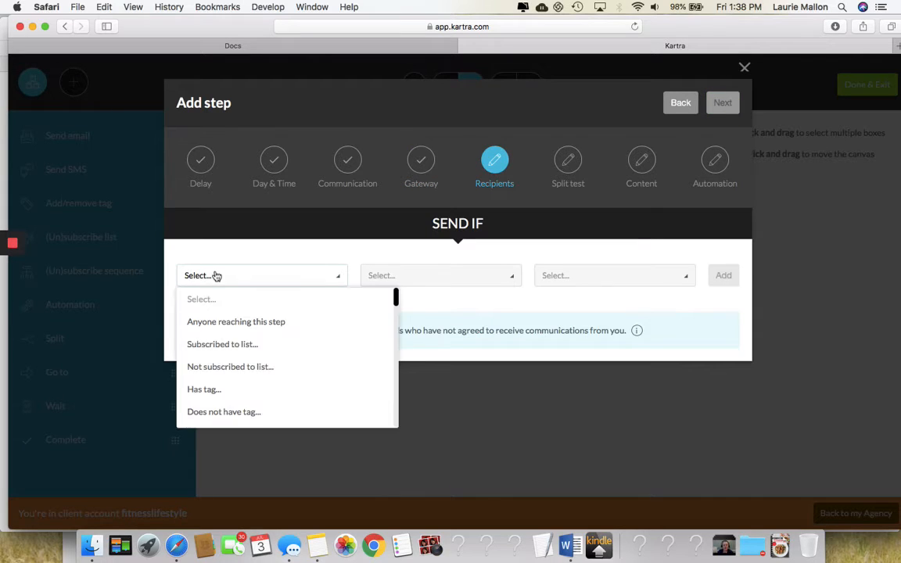
left_click(216, 322)
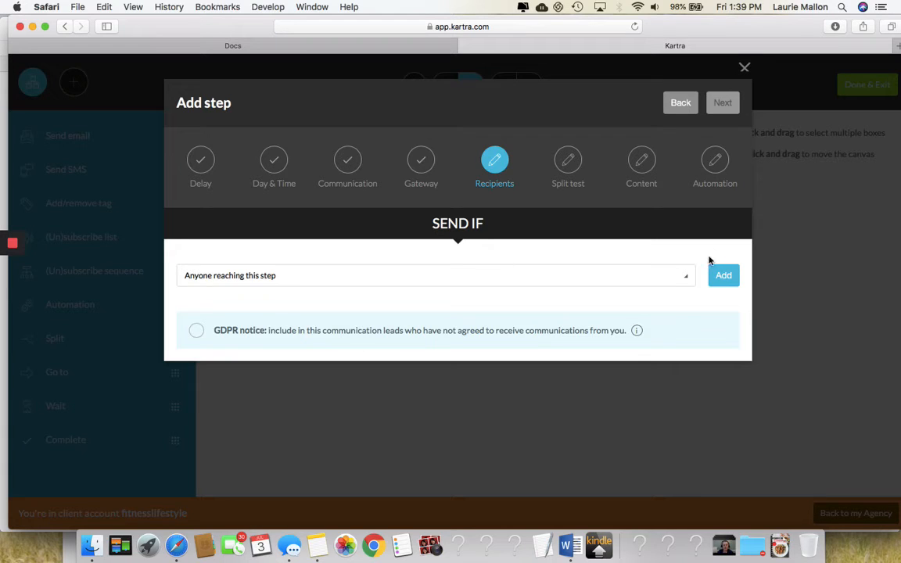
left_click(725, 280)
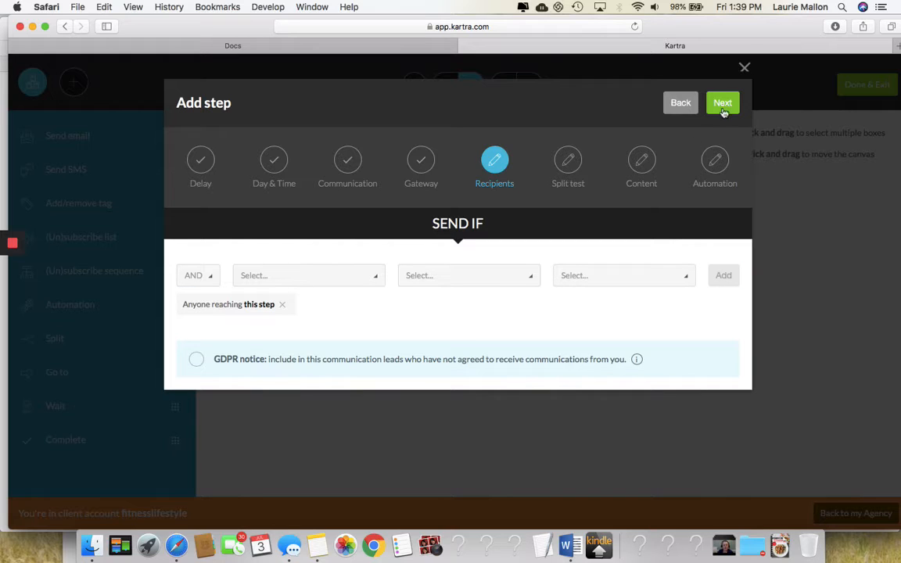
left_click(723, 106)
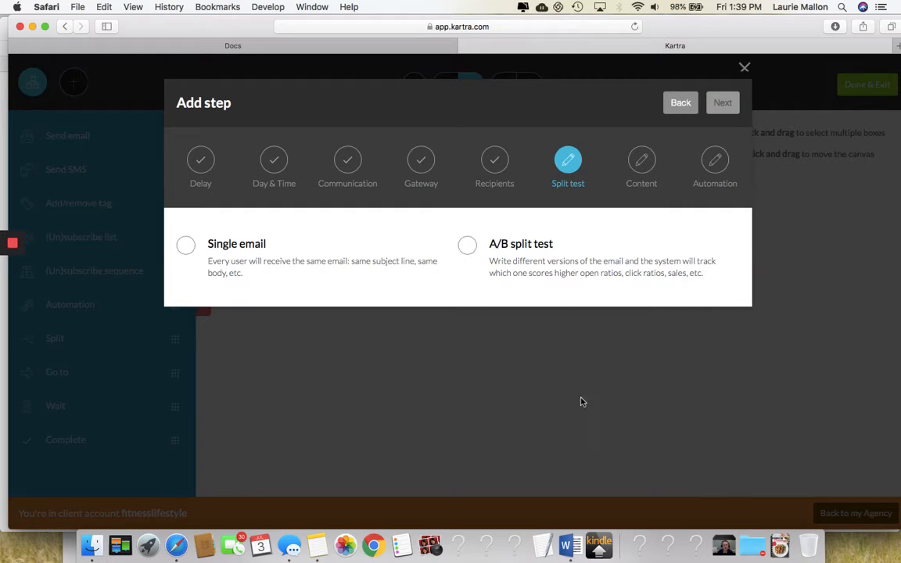
left_click(240, 249)
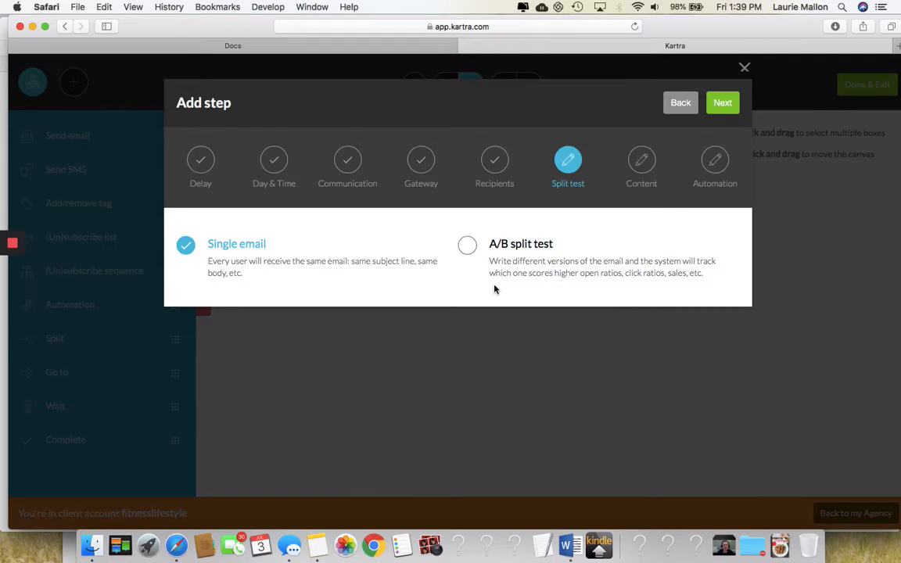
left_click(723, 104)
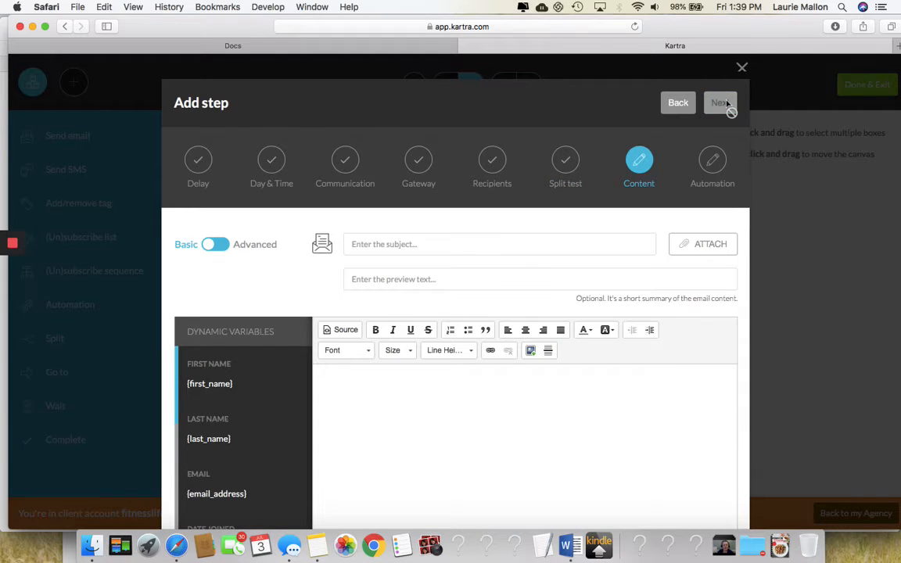
Switch the email content to the Advanced editor and place the saved newsletter template from My templates on the canvas
scroll(397, 197, "down", 2)
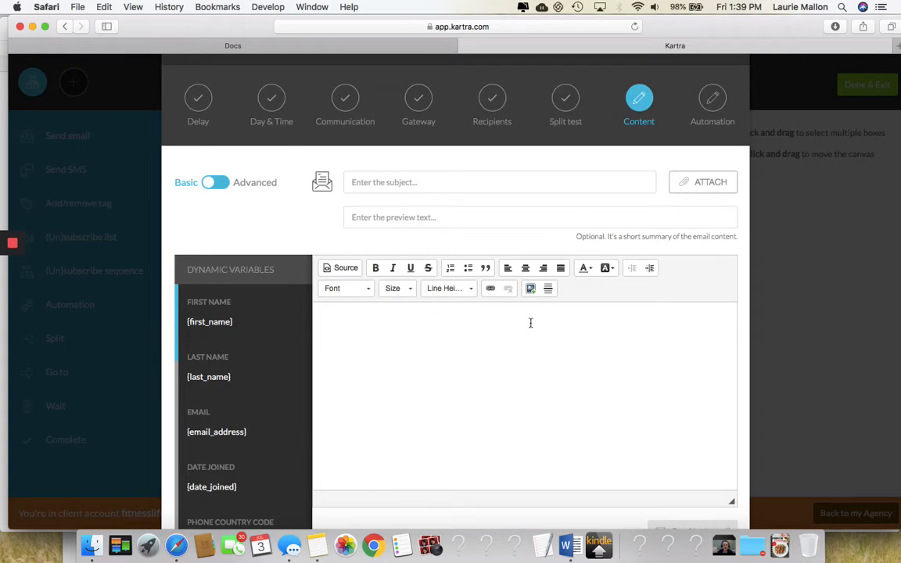
scroll(478, 314, "down", 3)
left_click(392, 116)
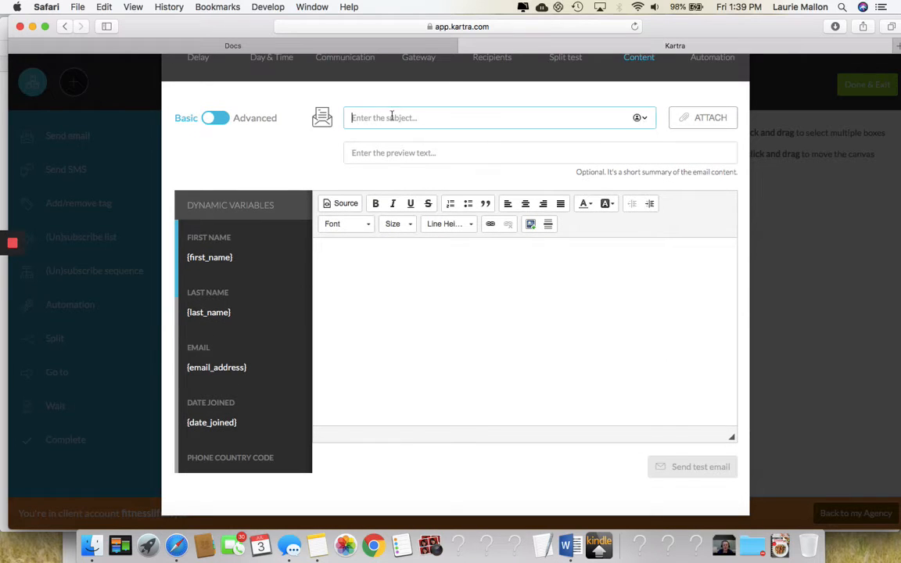
scroll(642, 302, "up", 4)
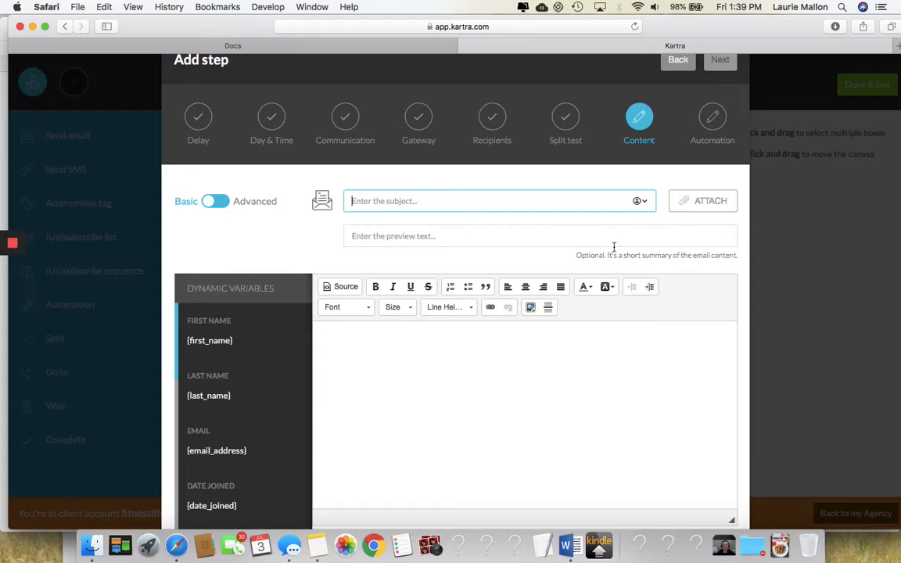
scroll(485, 311, "down", 1)
left_click(419, 308)
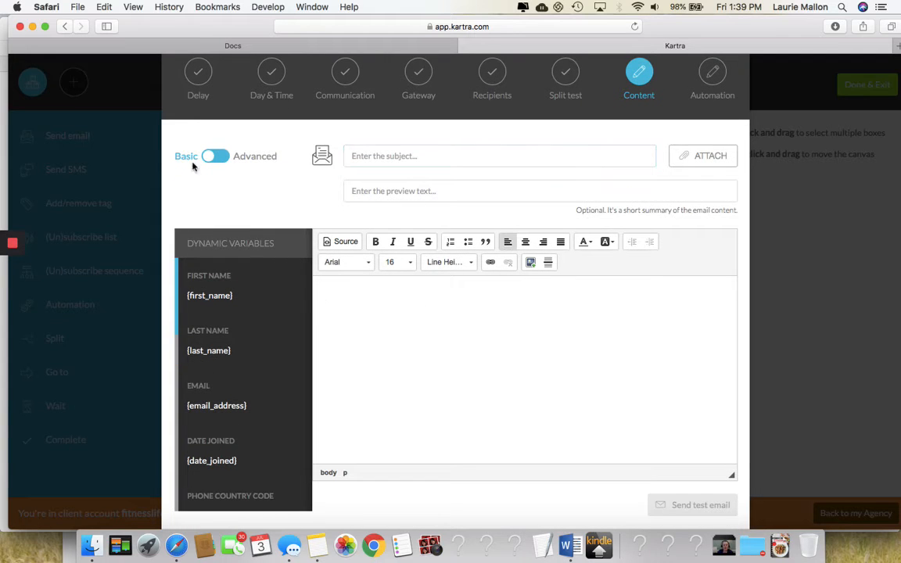
left_click(223, 158)
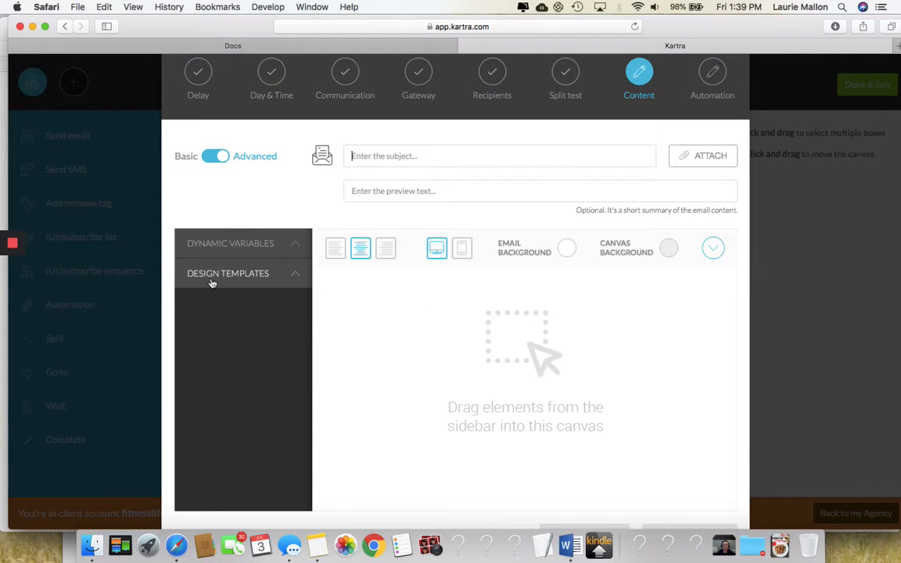
left_click(213, 280)
left_click(235, 357)
left_click_drag(239, 344, 462, 303)
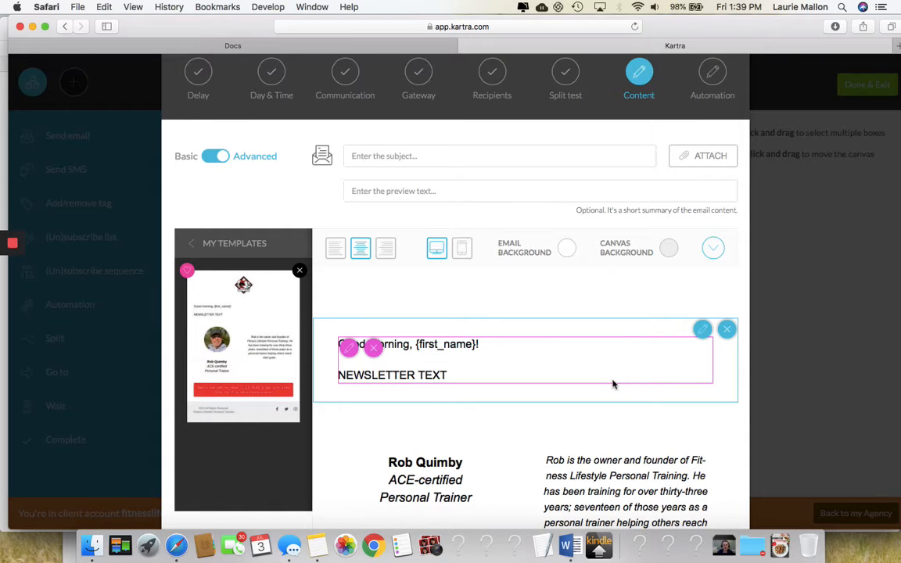
Set the email's subject to "Day 1" and proceed to the step's automation settings
scroll(690, 222, "up", 3)
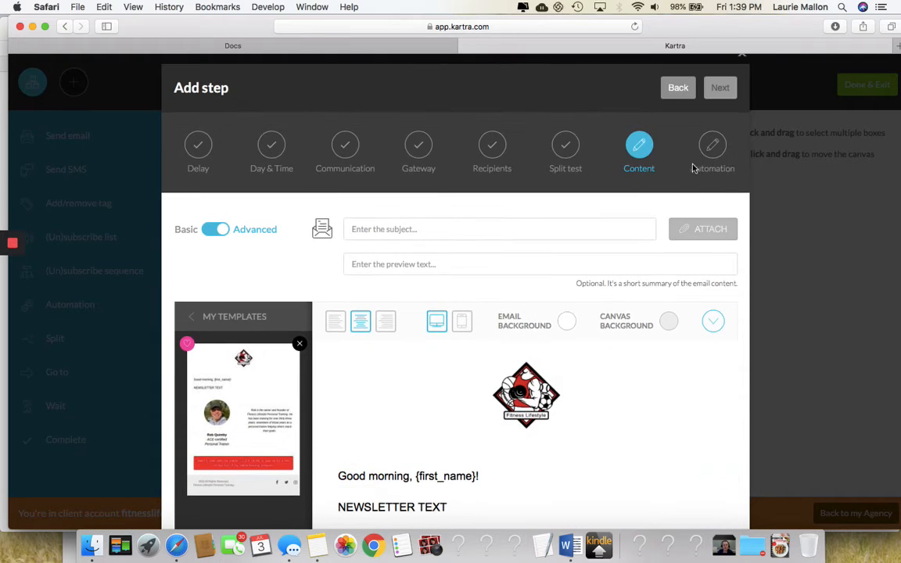
left_click(458, 230)
type("Day 1")
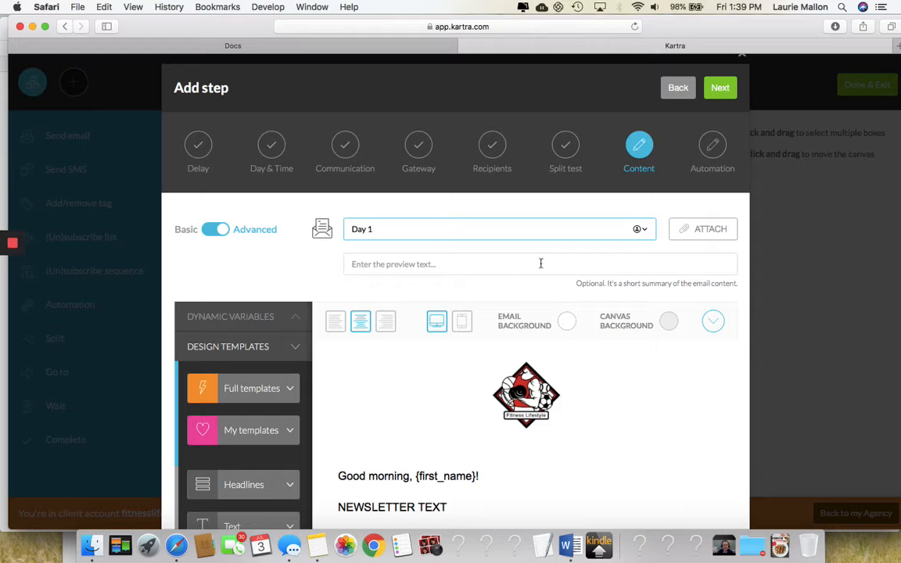
scroll(551, 321, "down", 1)
scroll(551, 321, "down", 10)
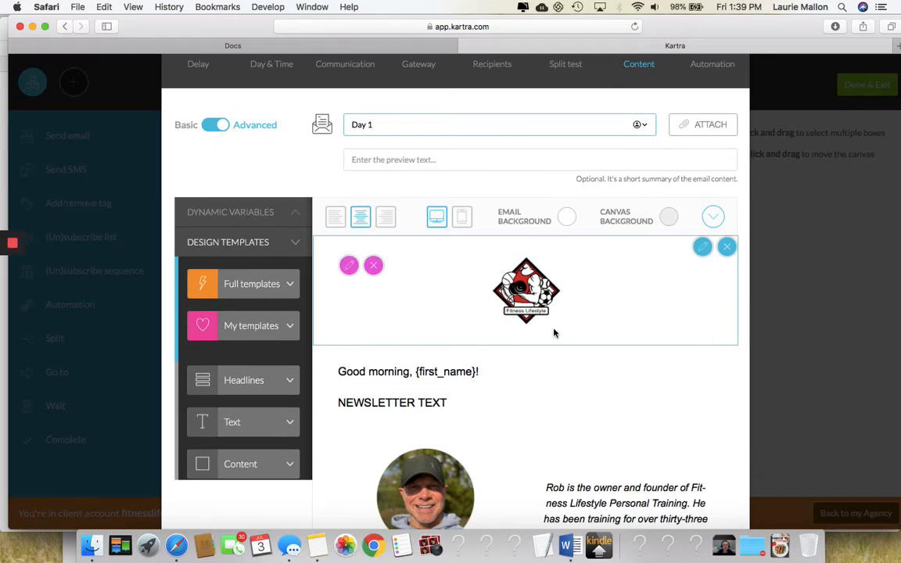
scroll(651, 171, "up", 8)
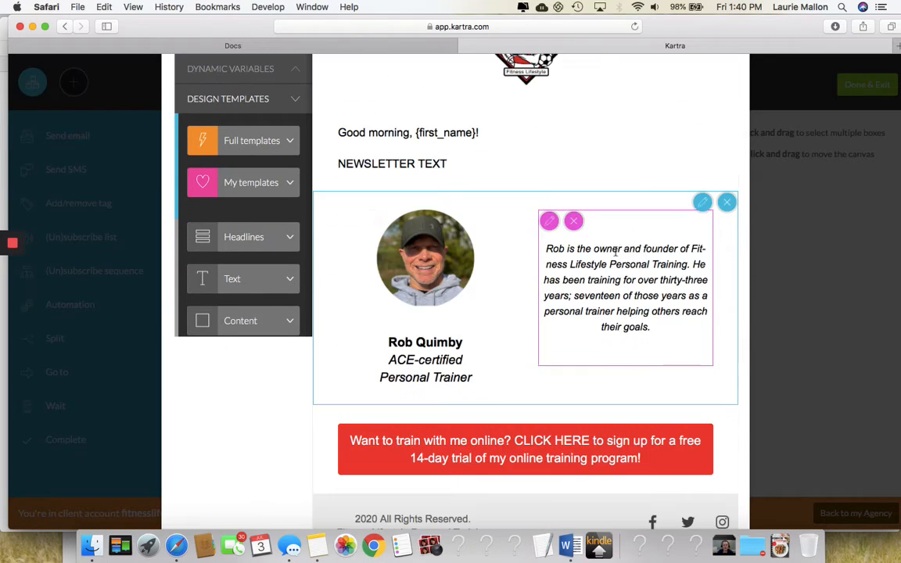
scroll(579, 262, "down", 8)
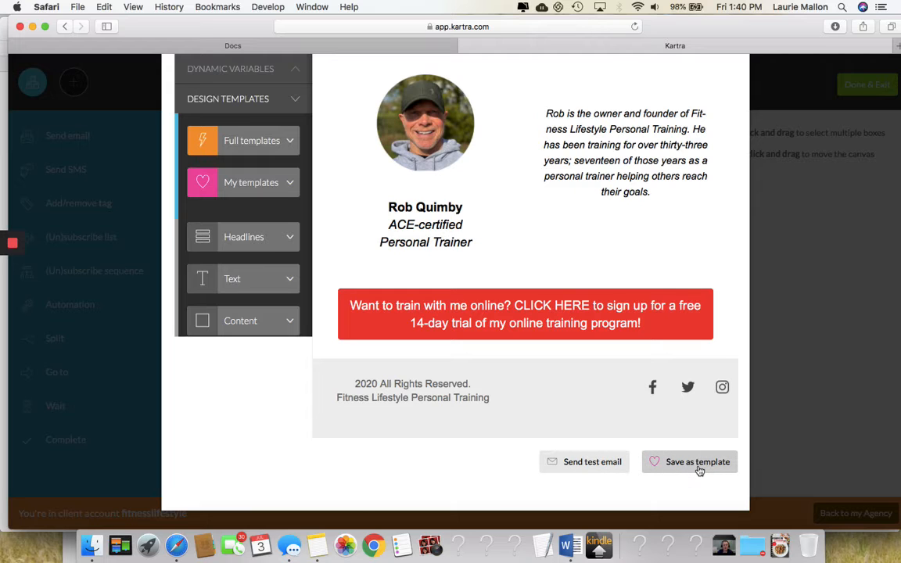
scroll(513, 415, "up", 15)
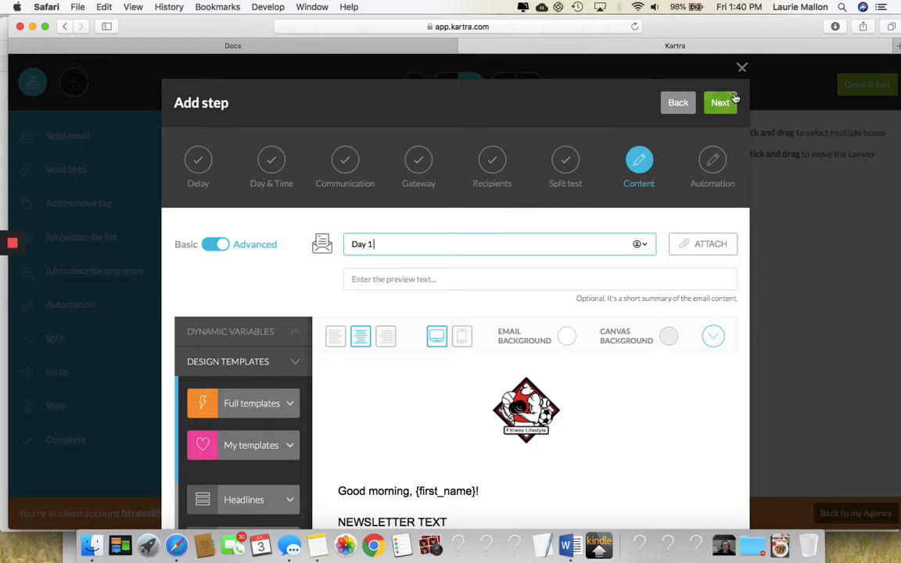
left_click(730, 103)
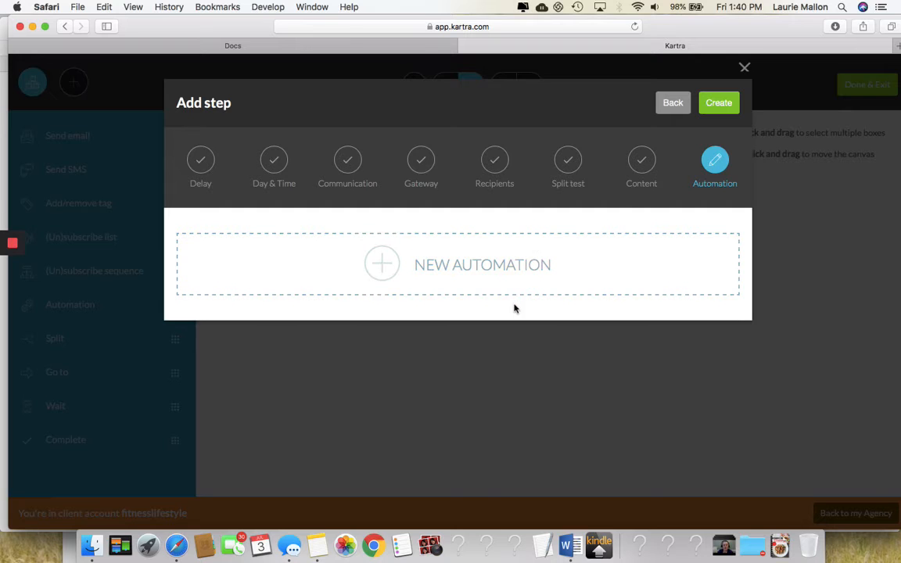
Examine the available IF triggers and THEN actions for a new automation, and leave without saving one
left_click(429, 256)
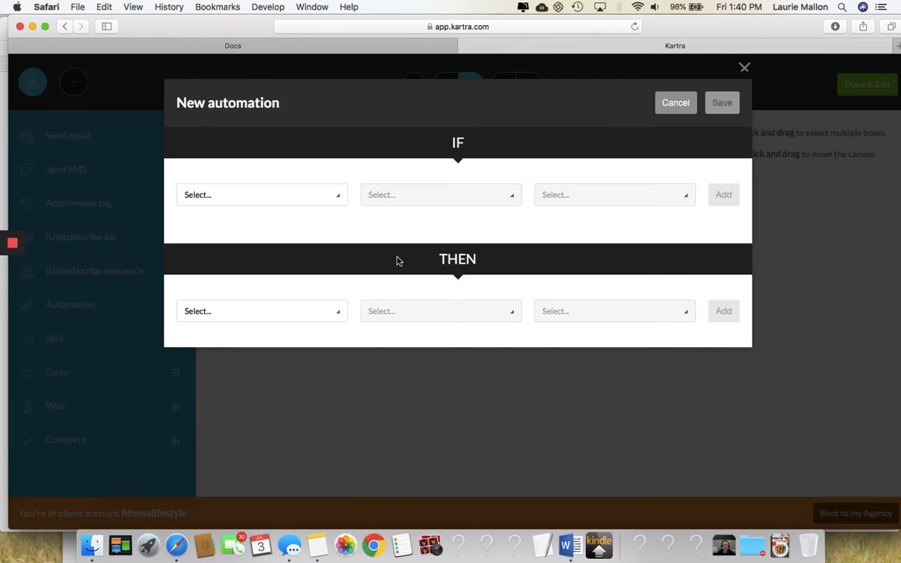
left_click(222, 203)
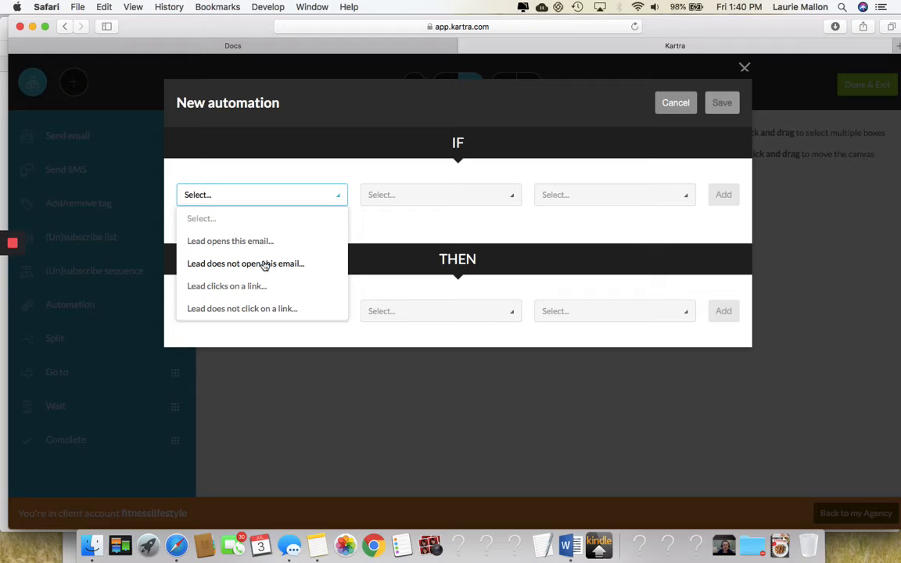
left_click(337, 200)
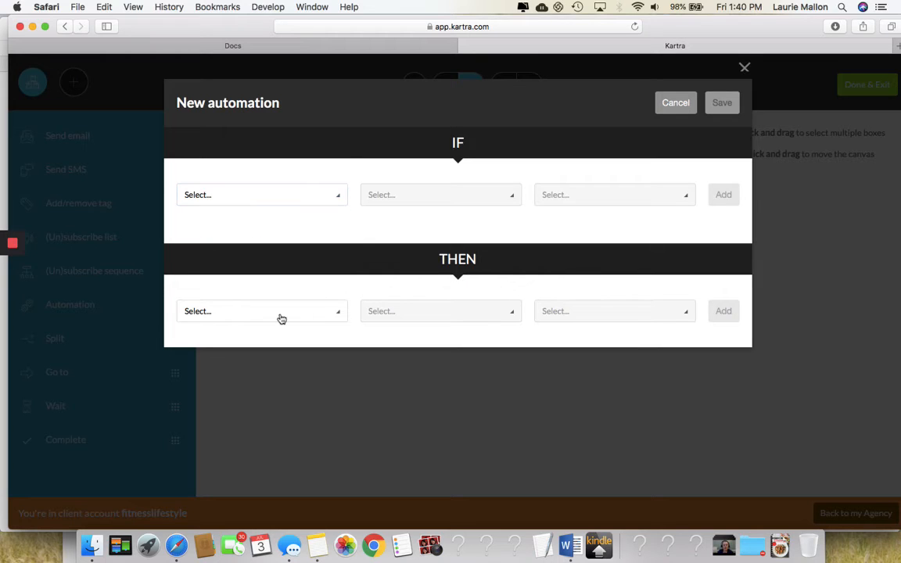
left_click(279, 314)
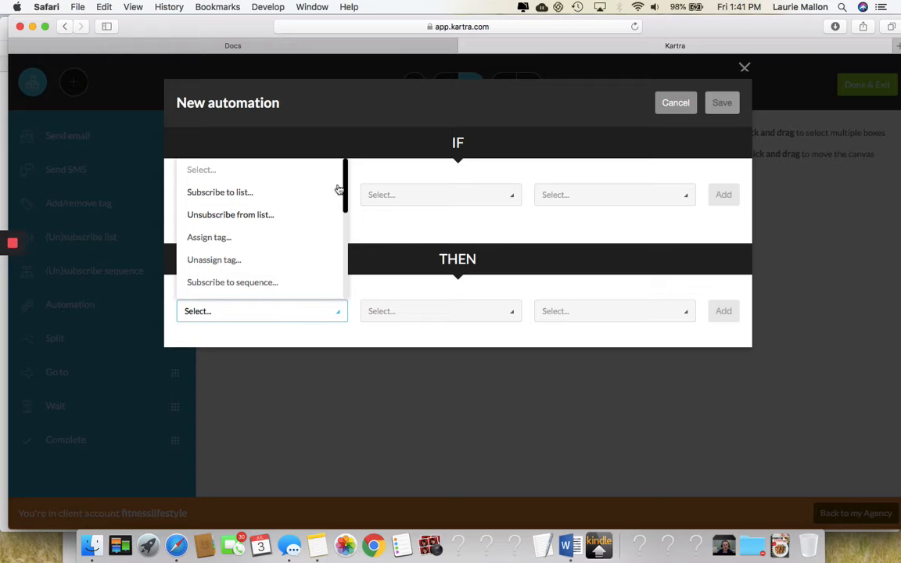
left_click_drag(345, 182, 353, 212)
left_click_drag(347, 213, 346, 245)
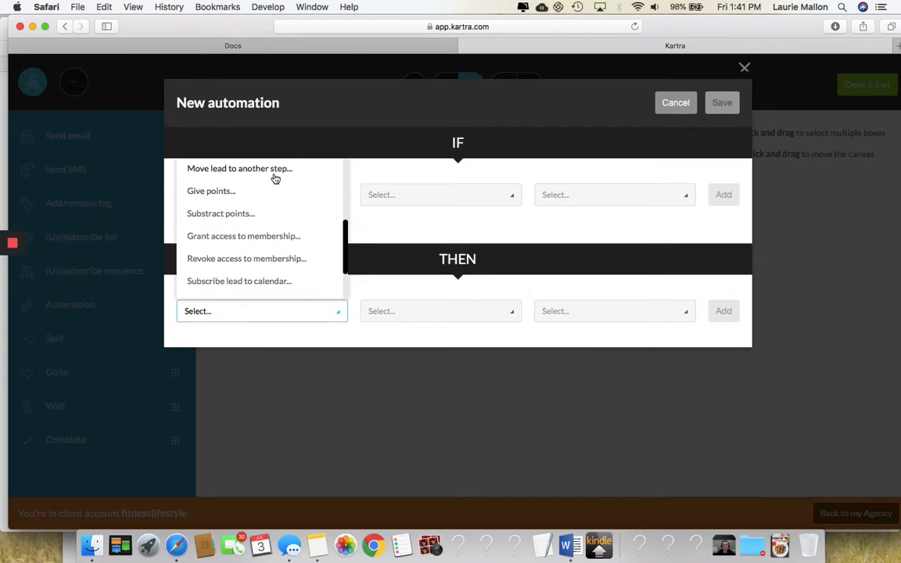
left_click_drag(347, 252, 348, 261)
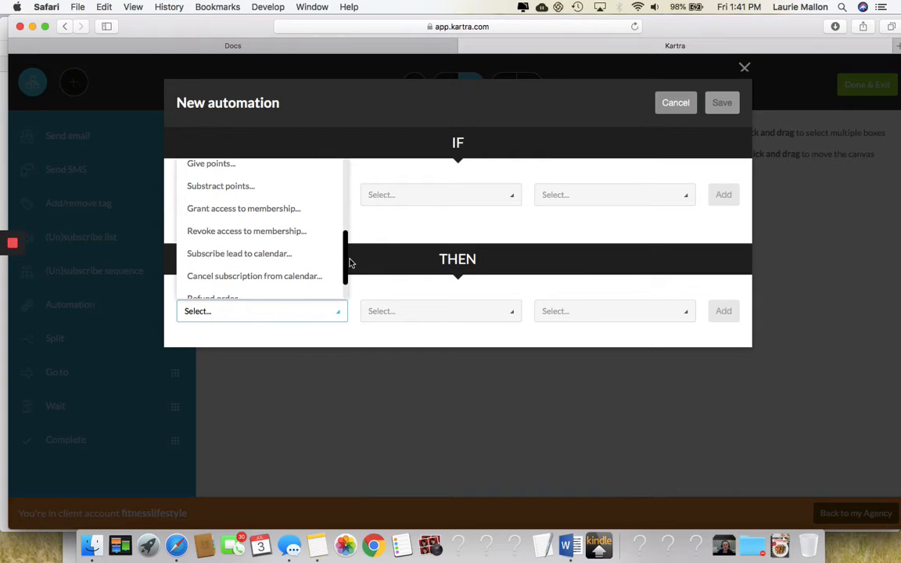
left_click_drag(350, 263, 350, 277)
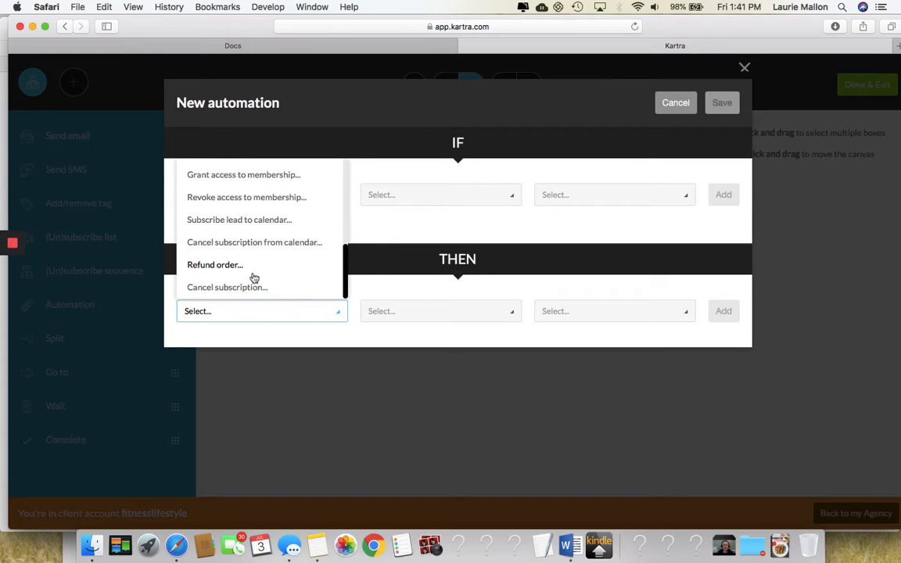
left_click(374, 221)
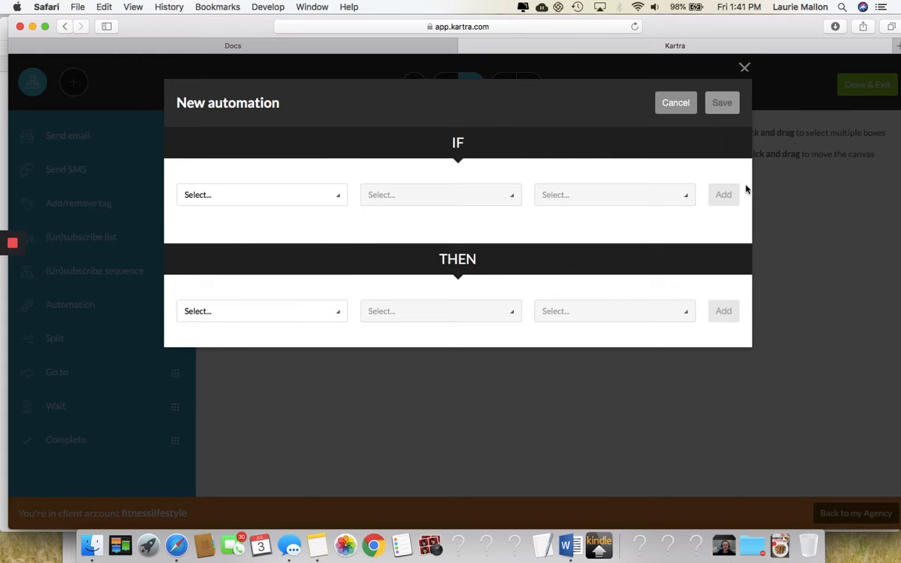
left_click(689, 102)
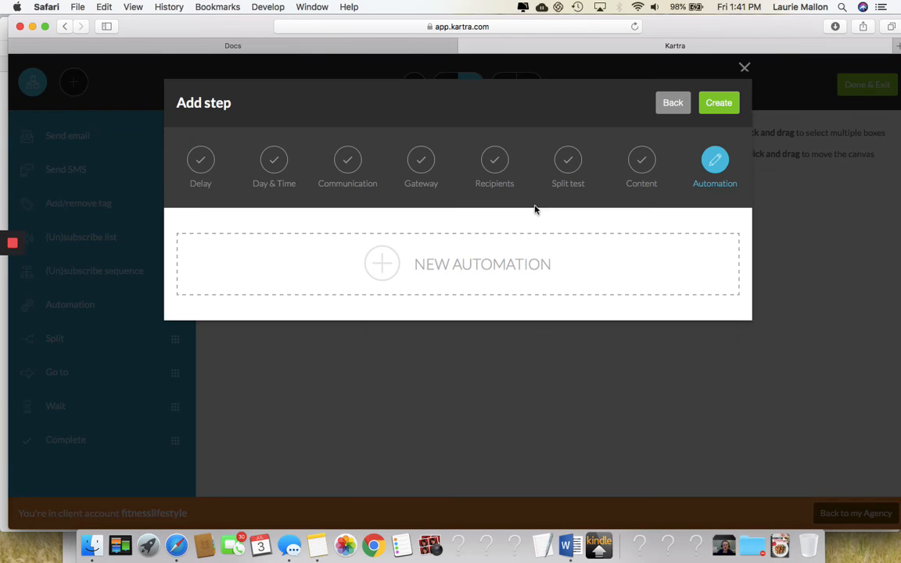
Create the Day 1 email step without automations, align it beneath the starting rules and connect the rules to it
left_click(718, 104)
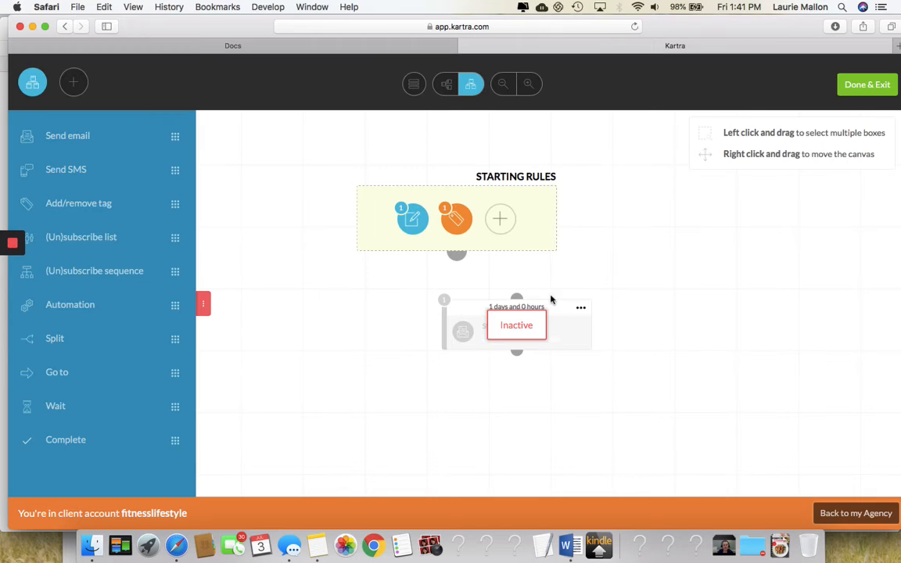
left_click_drag(540, 306, 470, 305)
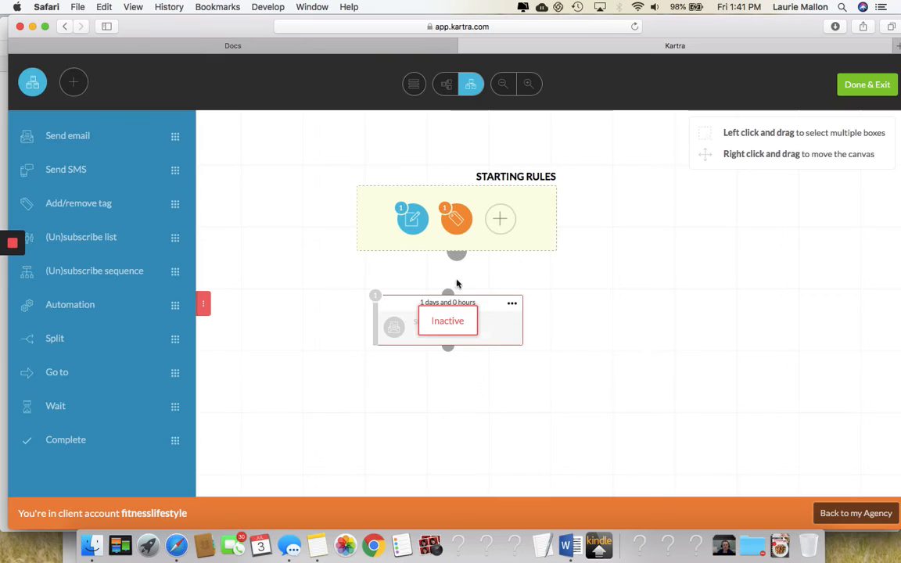
left_click_drag(457, 254, 445, 291)
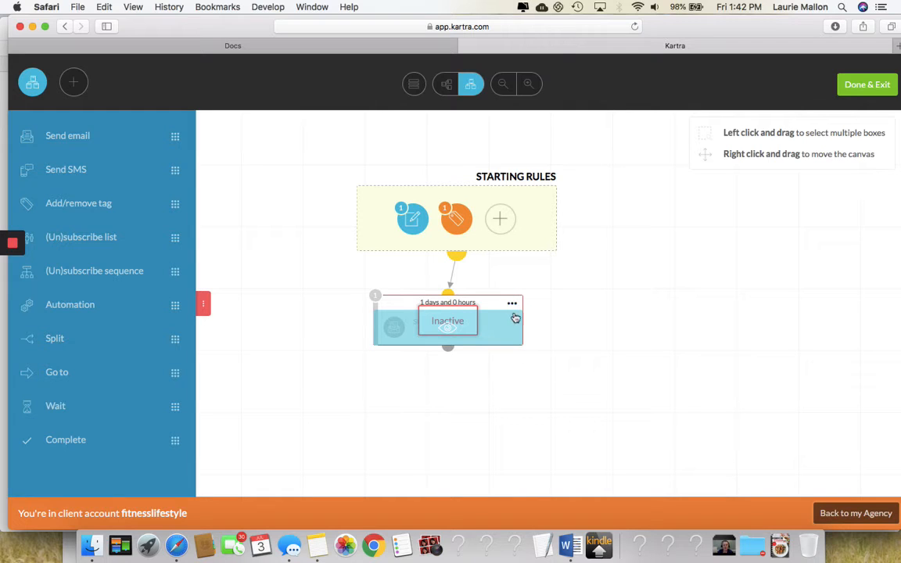
Activate the Day 1 email step and adjust its position under the starting rules
mouse_move(511, 306)
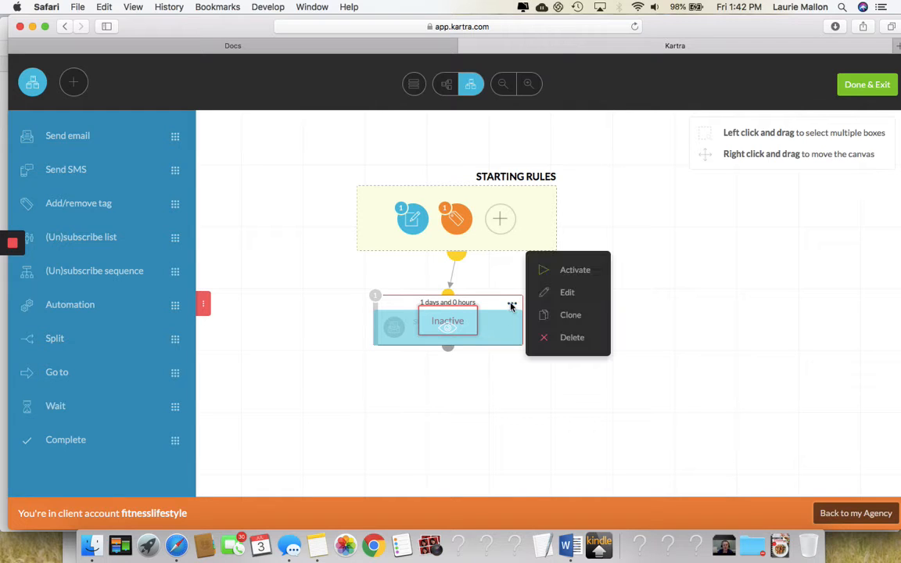
left_click(571, 271)
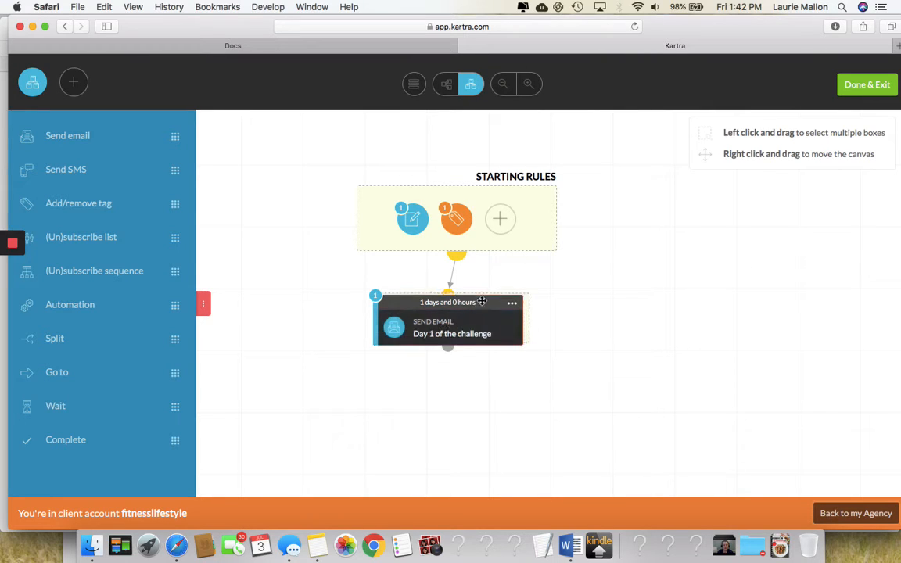
left_click_drag(484, 298, 484, 295)
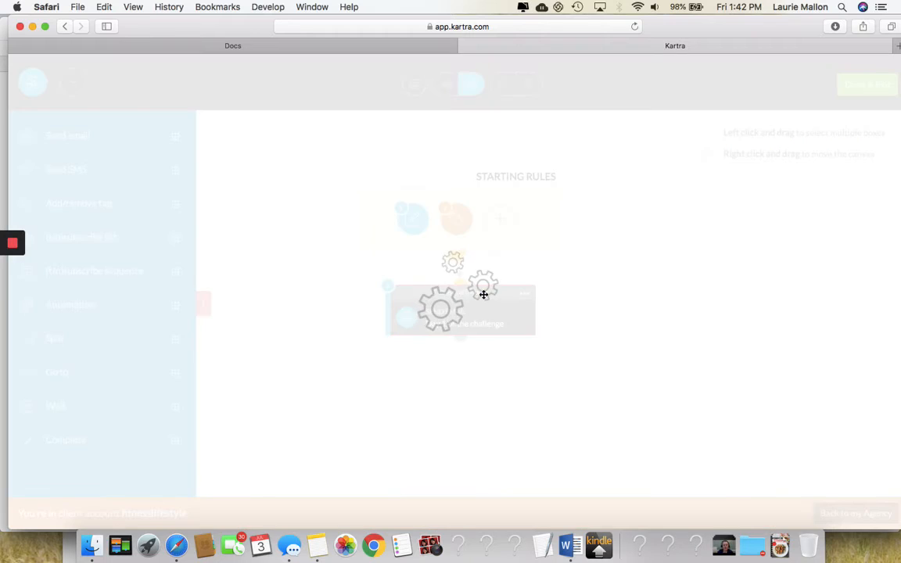
Clone the Day 1 email step and connect the copy directly beneath the original
left_click(524, 293)
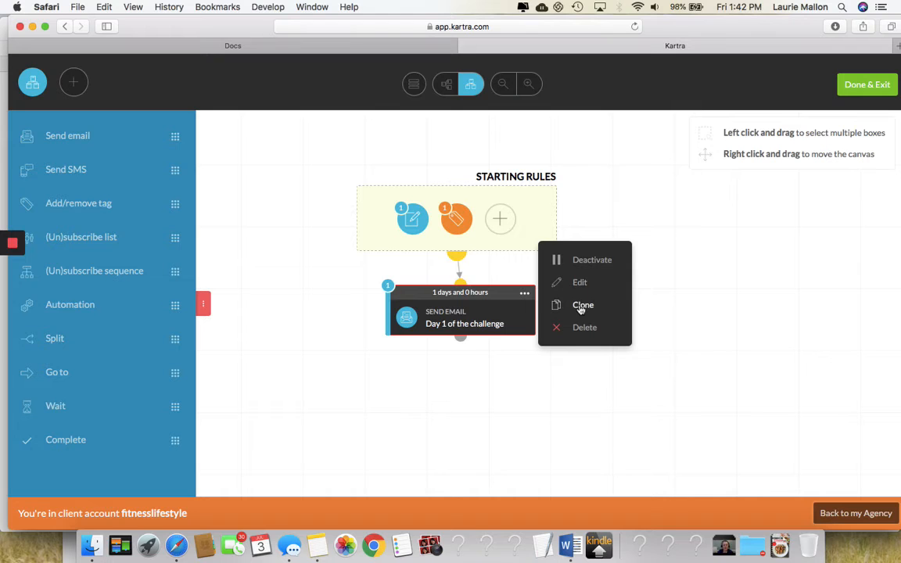
left_click(582, 305)
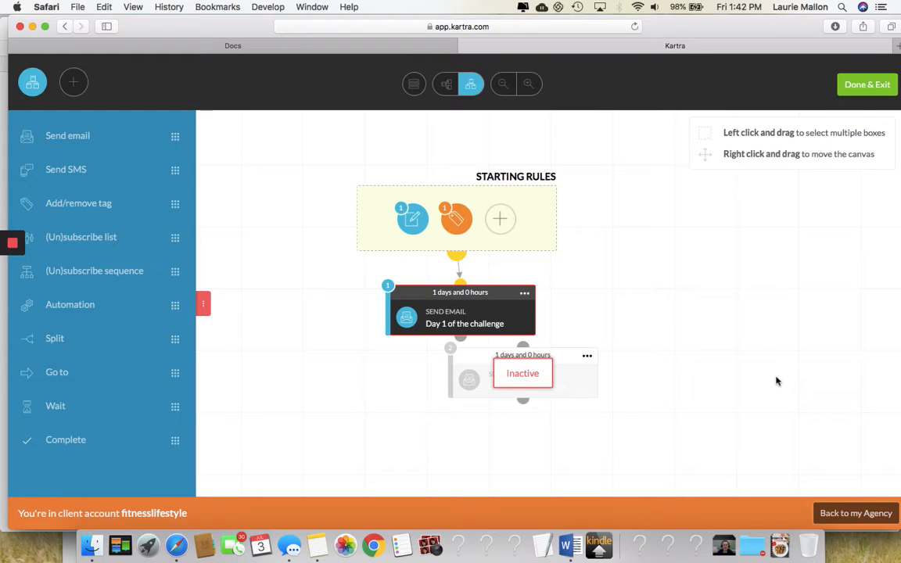
left_click_drag(531, 356, 469, 382)
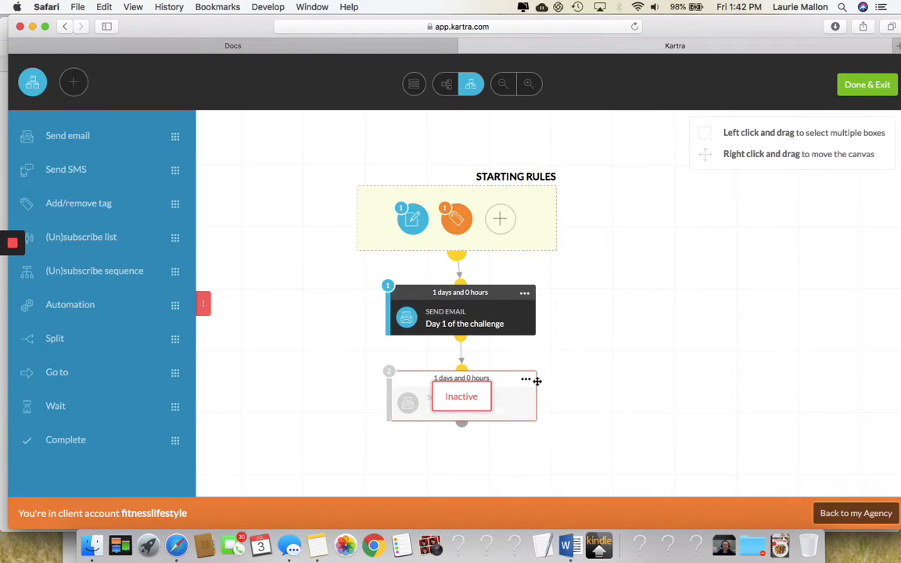
Activate the cloned email step
left_click(526, 380)
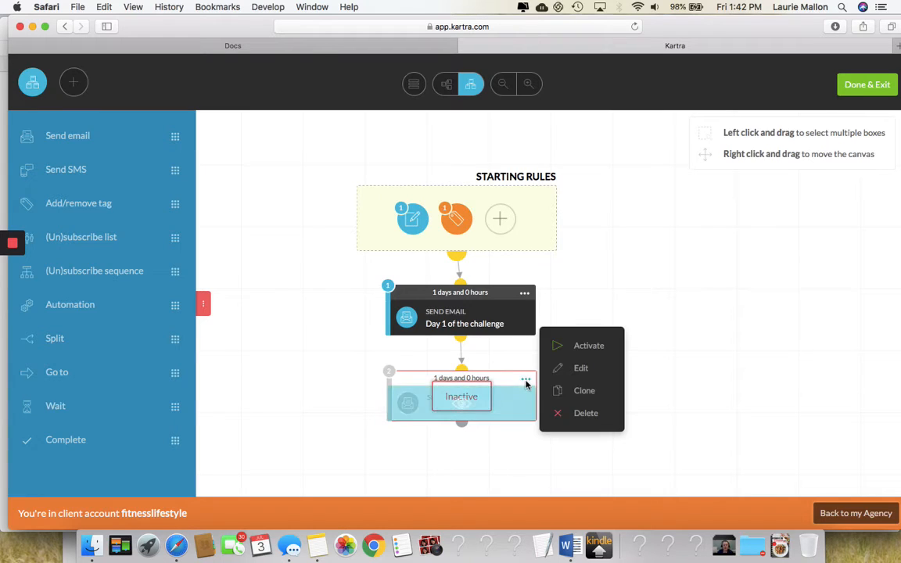
left_click(583, 346)
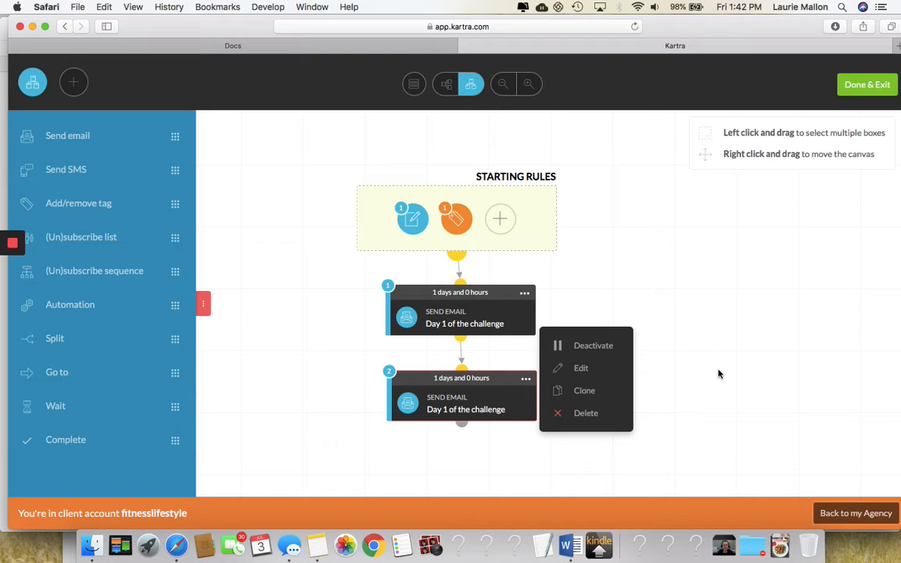
left_click(726, 317)
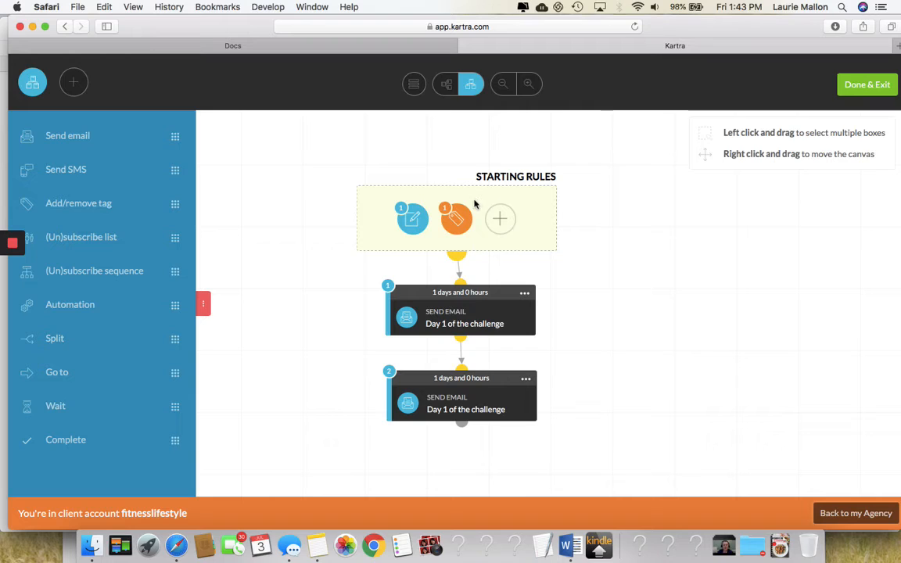
Move the cloned email step closer to the first email in the sequence
mouse_move(456, 219)
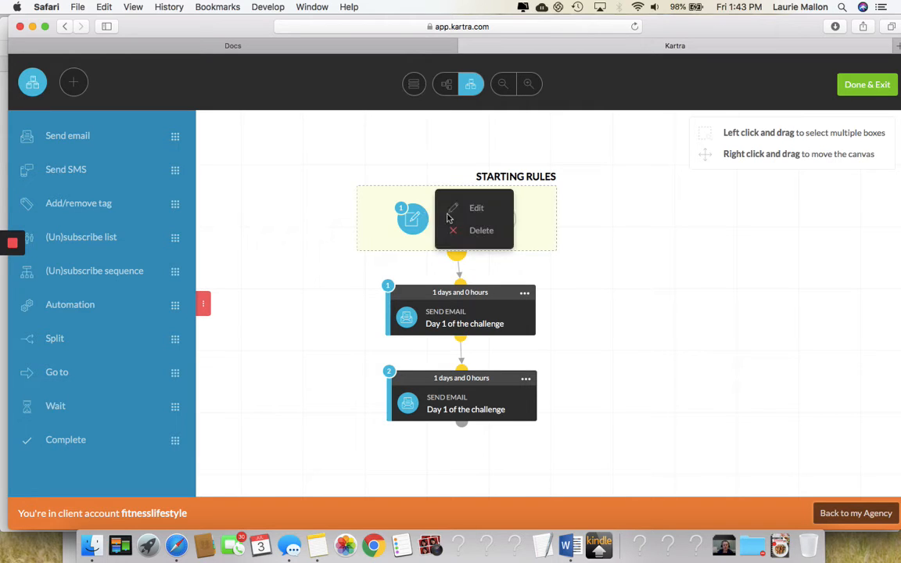
mouse_move(405, 209)
left_click(525, 380)
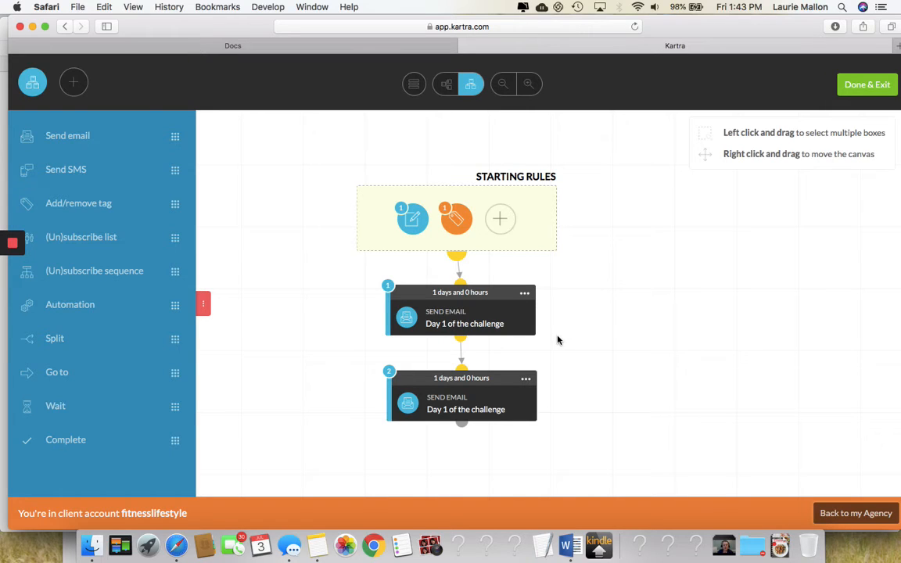
left_click_drag(477, 378, 464, 366)
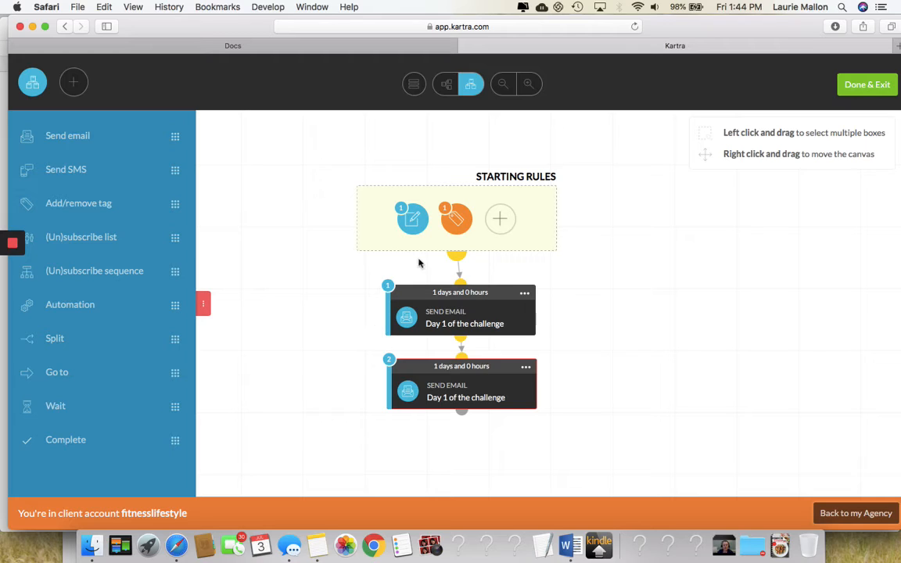
Review the first email step's configuration summary, close it, and open the options of the second email step
left_click(524, 293)
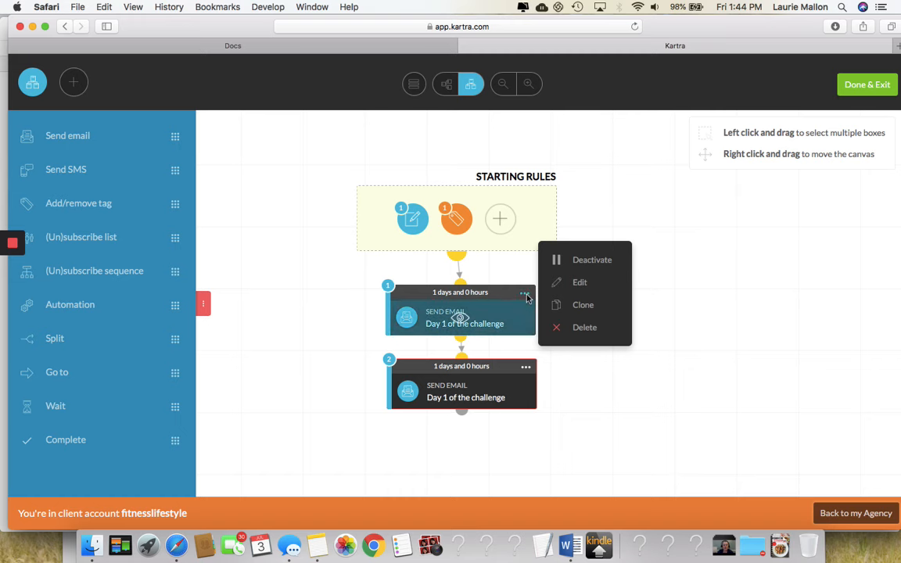
left_click(582, 285)
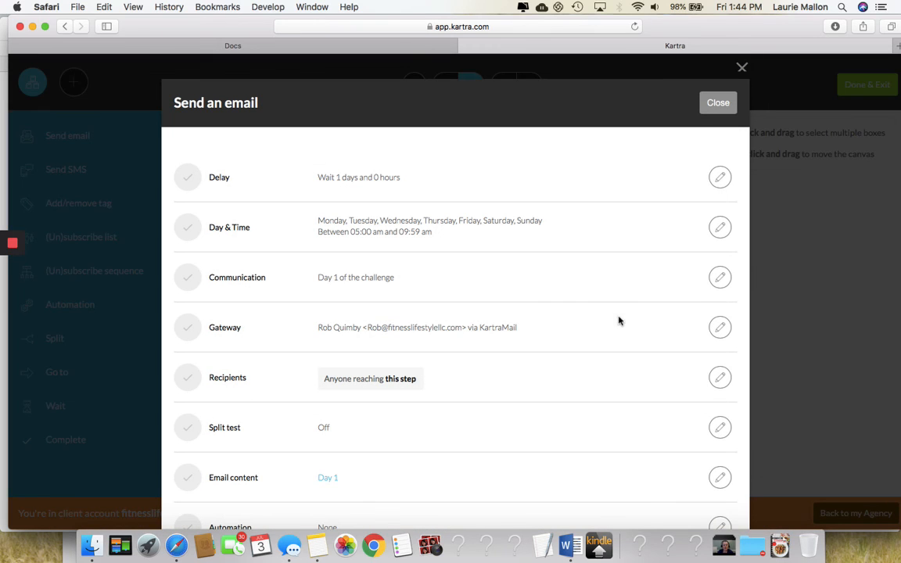
left_click(741, 69)
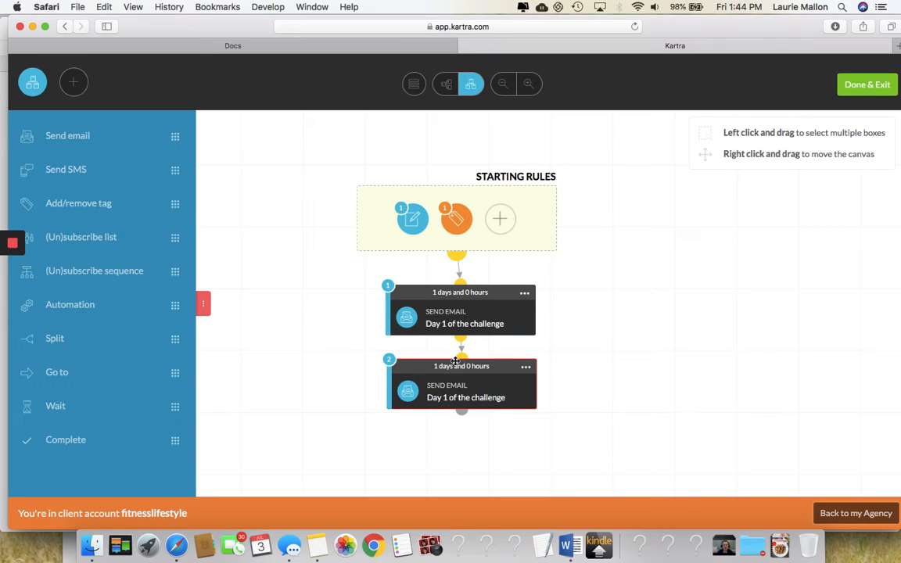
left_click(526, 367)
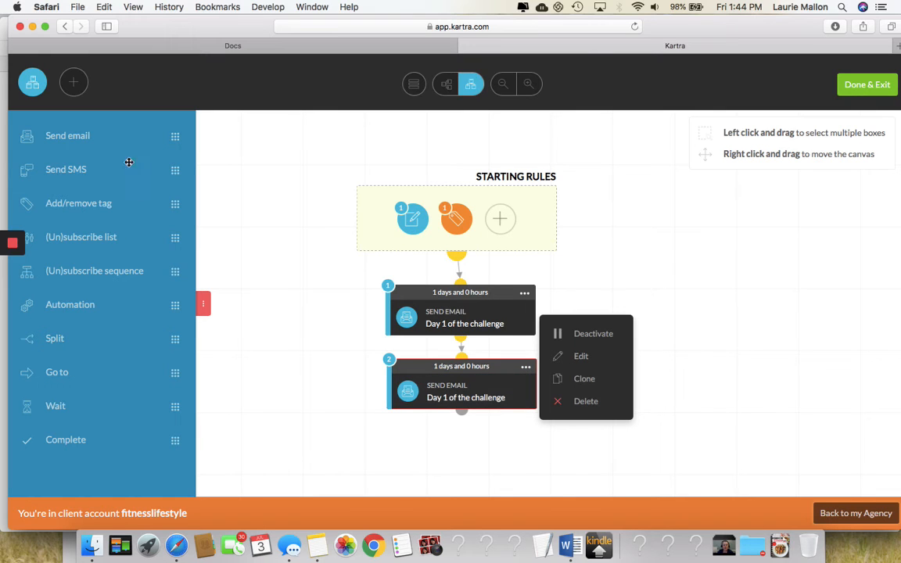
left_click_drag(85, 137, 455, 417)
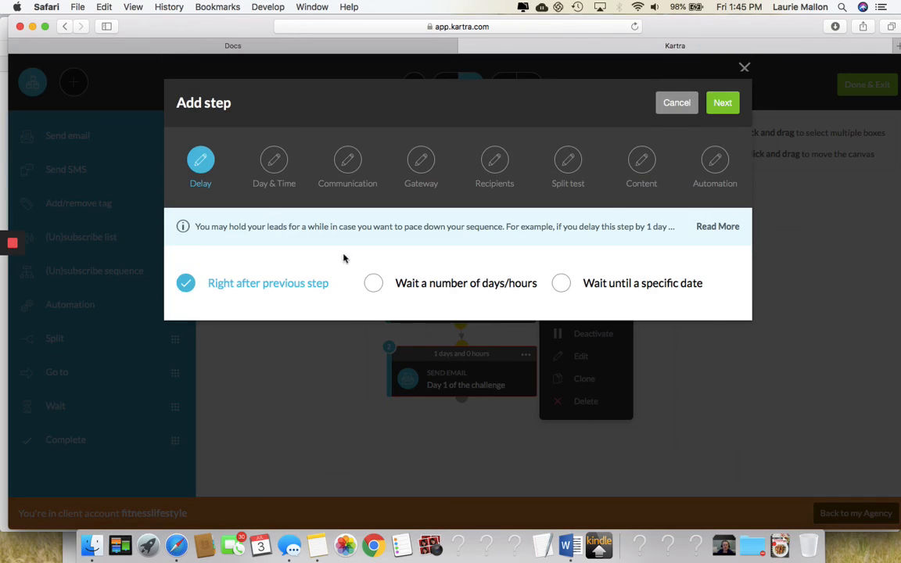
left_click(374, 282)
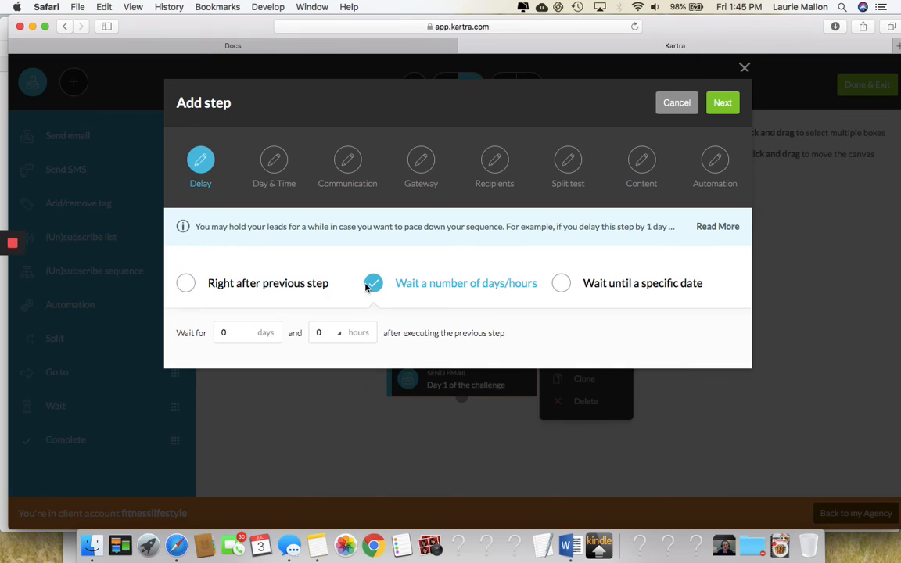
left_click_drag(238, 333, 212, 335)
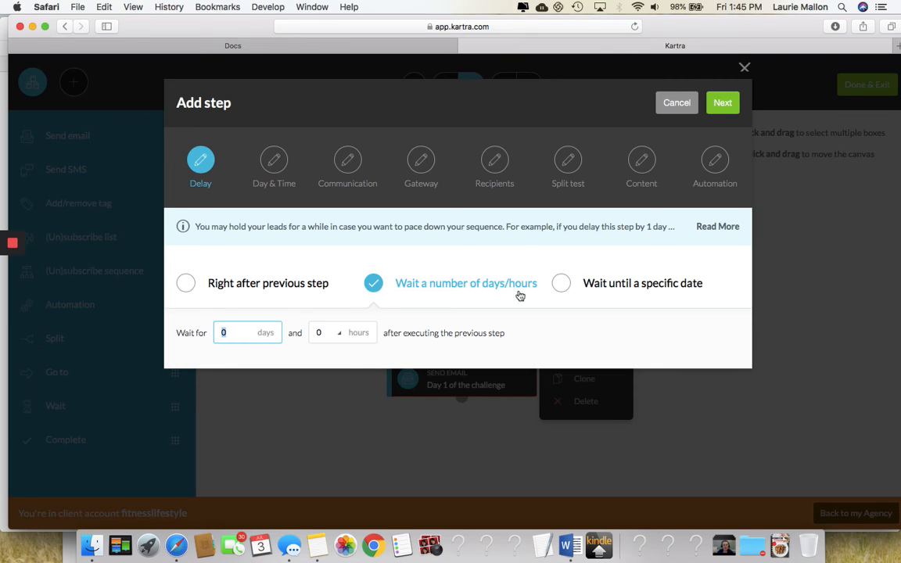
left_click_drag(549, 335, 381, 334)
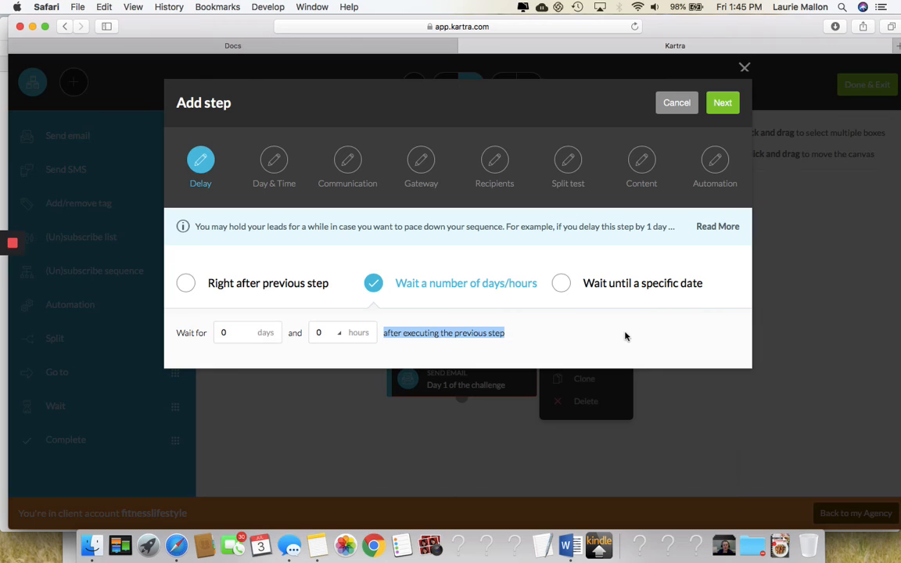
left_click(230, 336)
key("BackSpace")
type("7")
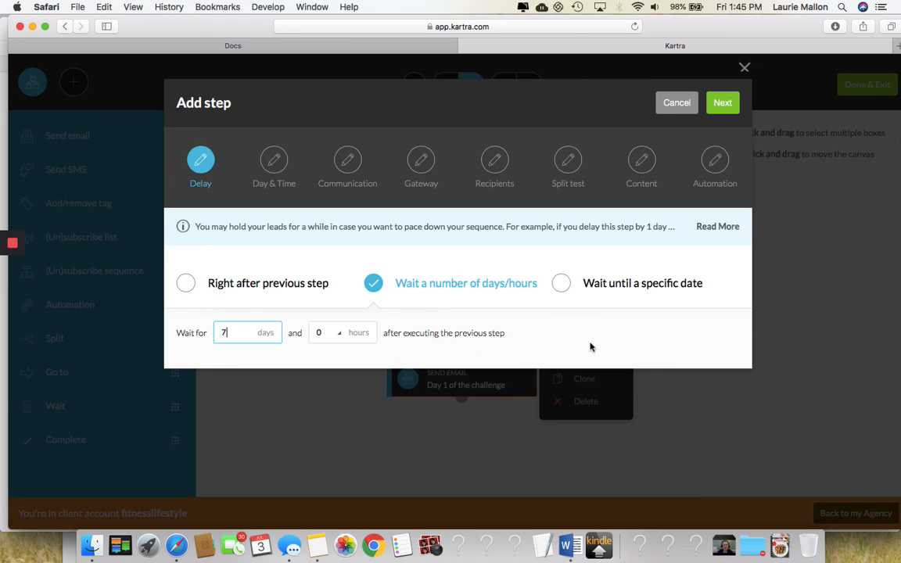
left_click(720, 105)
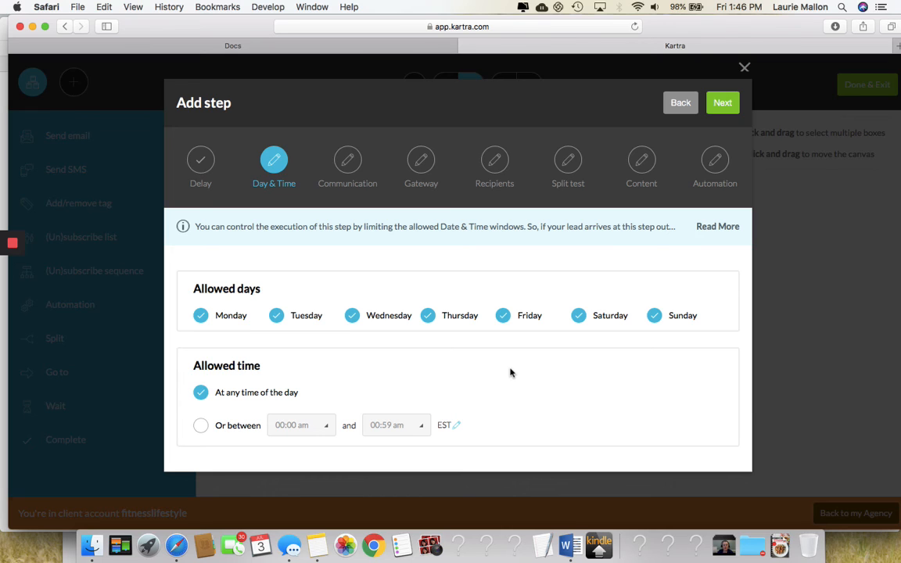
left_click(745, 68)
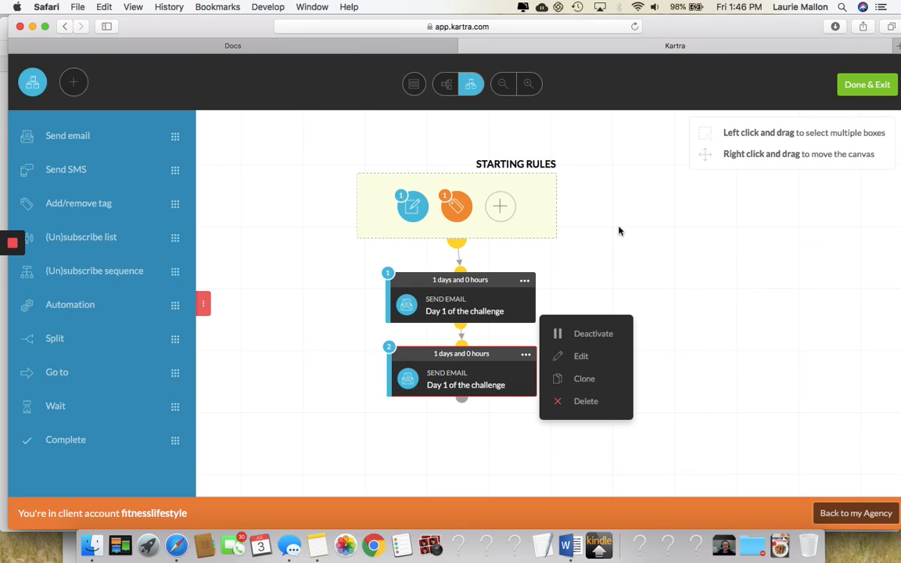
left_click(744, 255)
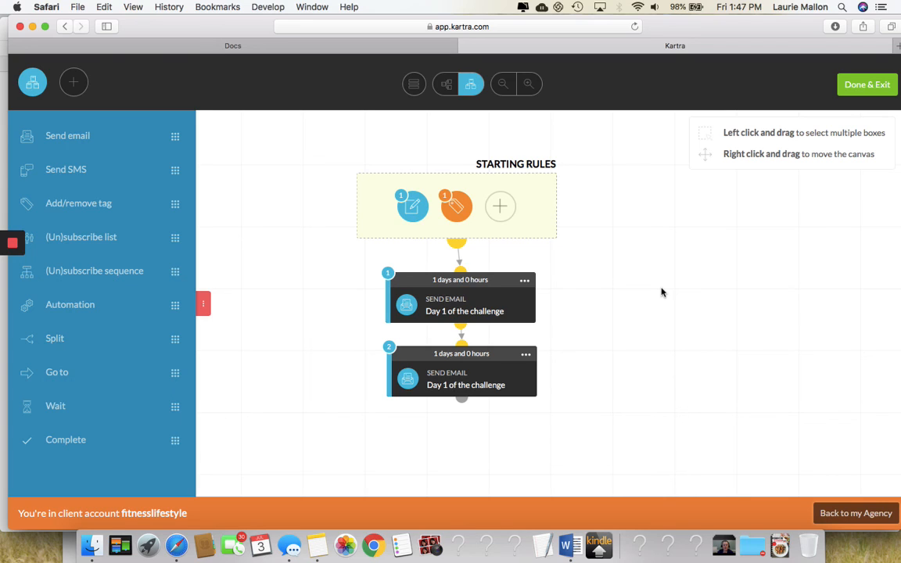
Add a new Send email step below the second email in the sequence
left_click(407, 209)
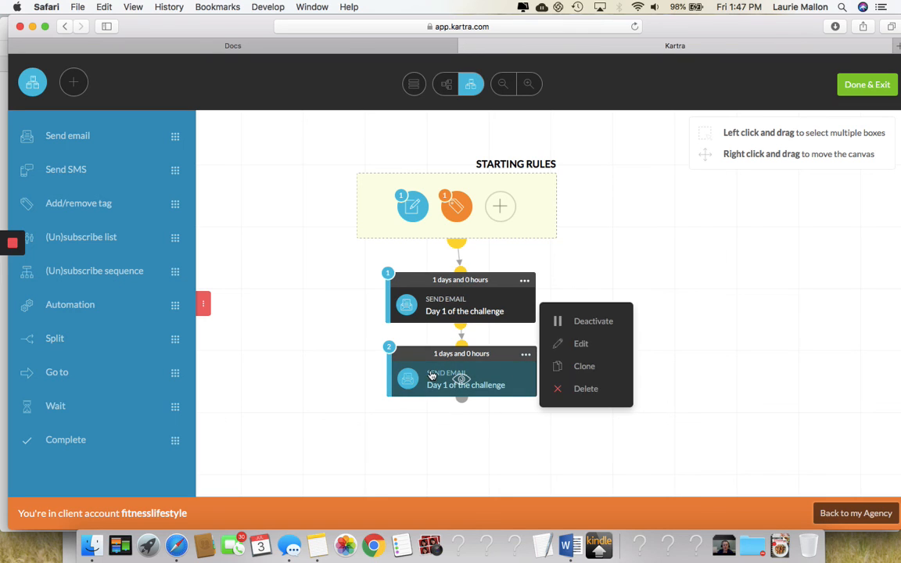
left_click_drag(451, 452, 498, 404)
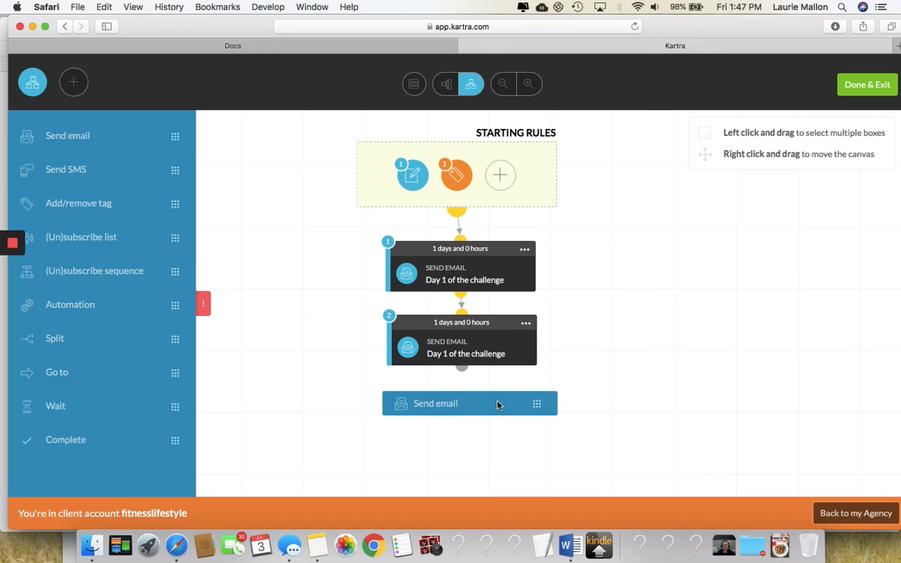
left_click_drag(498, 404, 500, 406)
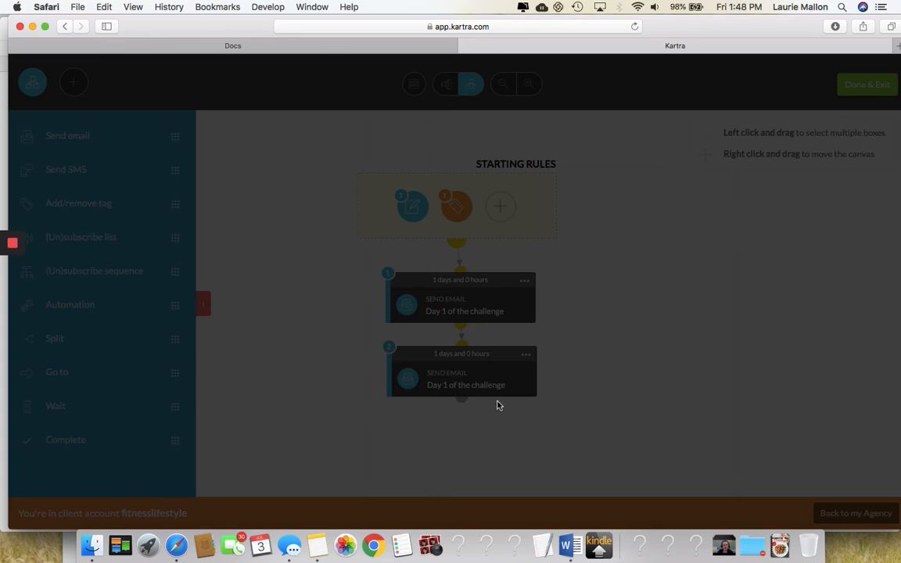